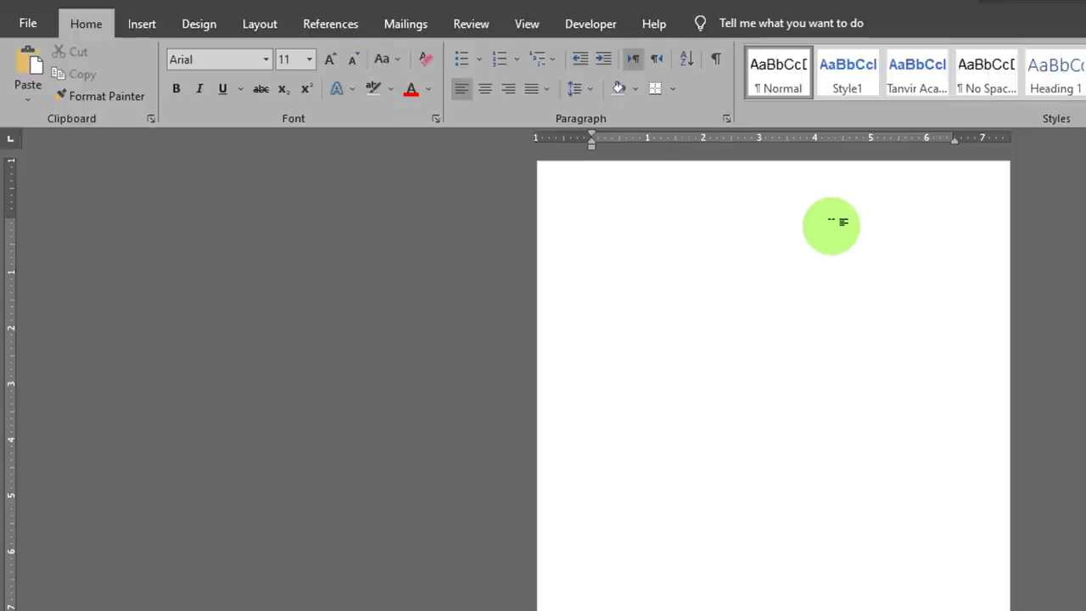
# Set the paper size to A4 and apply Narrow margins of 0.5" on every side
pyautogui.click(272, 33)
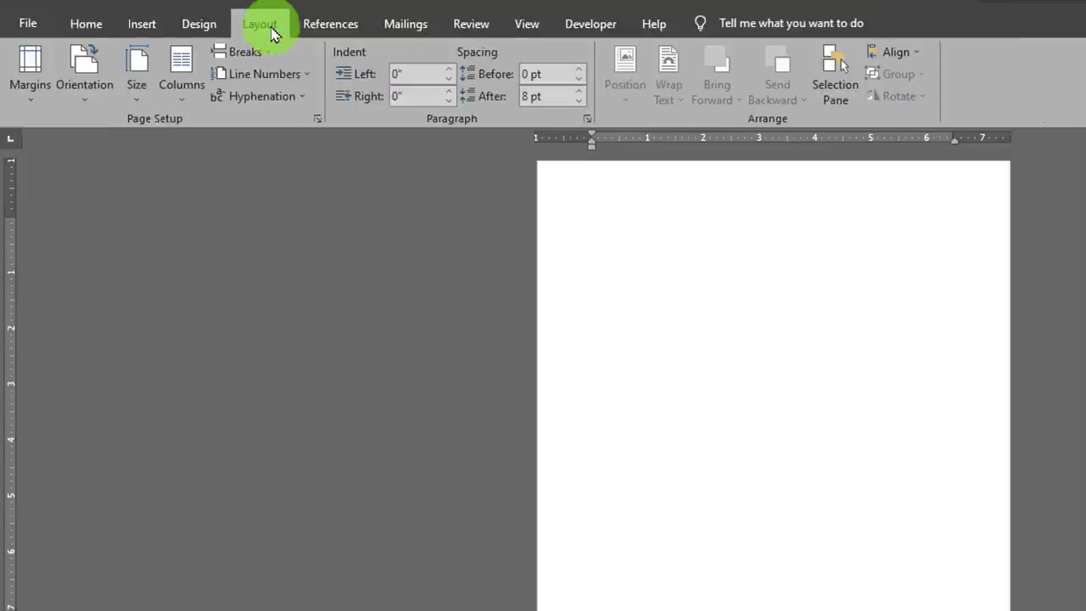
pyautogui.click(134, 100)
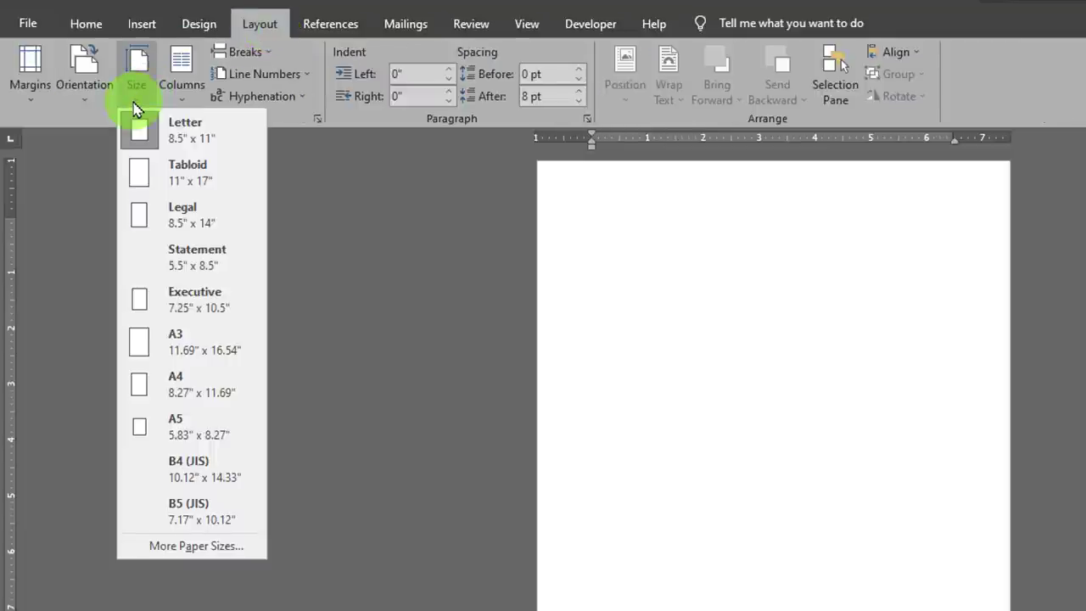
pyautogui.click(170, 389)
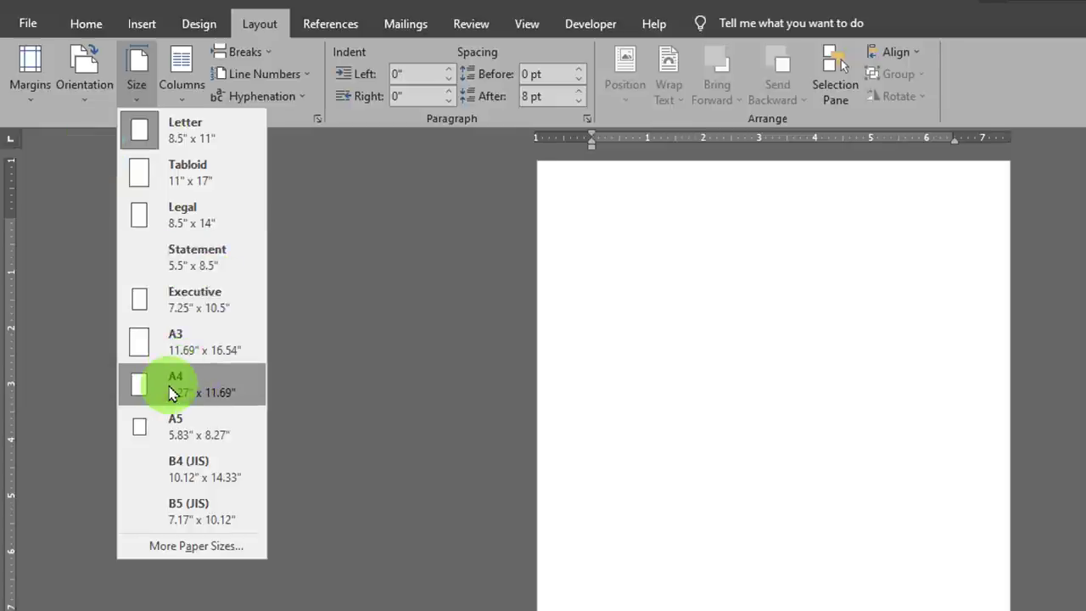
pyautogui.click(170, 388)
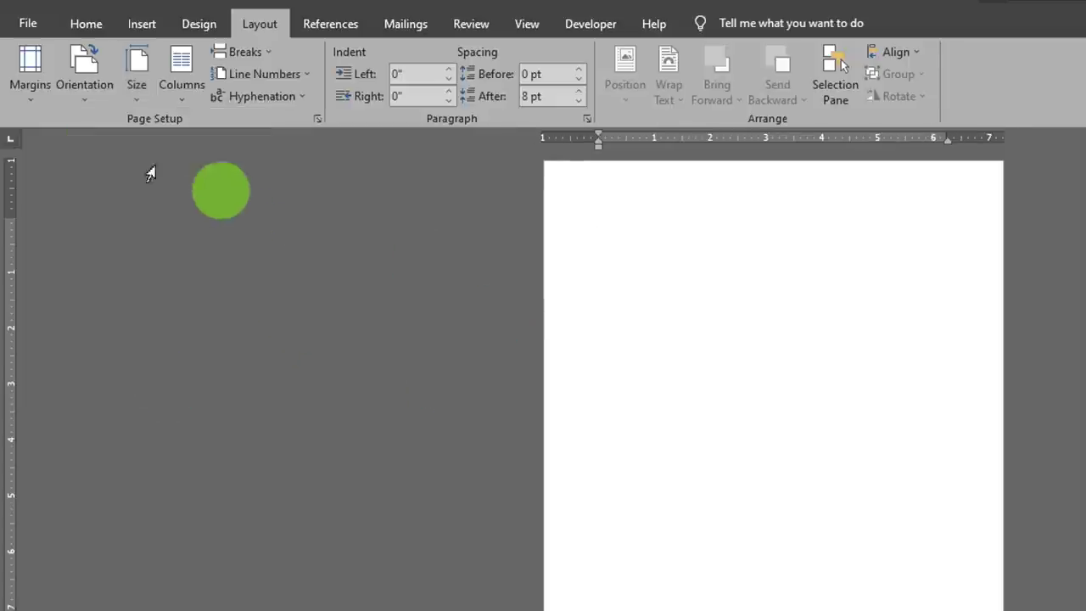
pyautogui.click(31, 105)
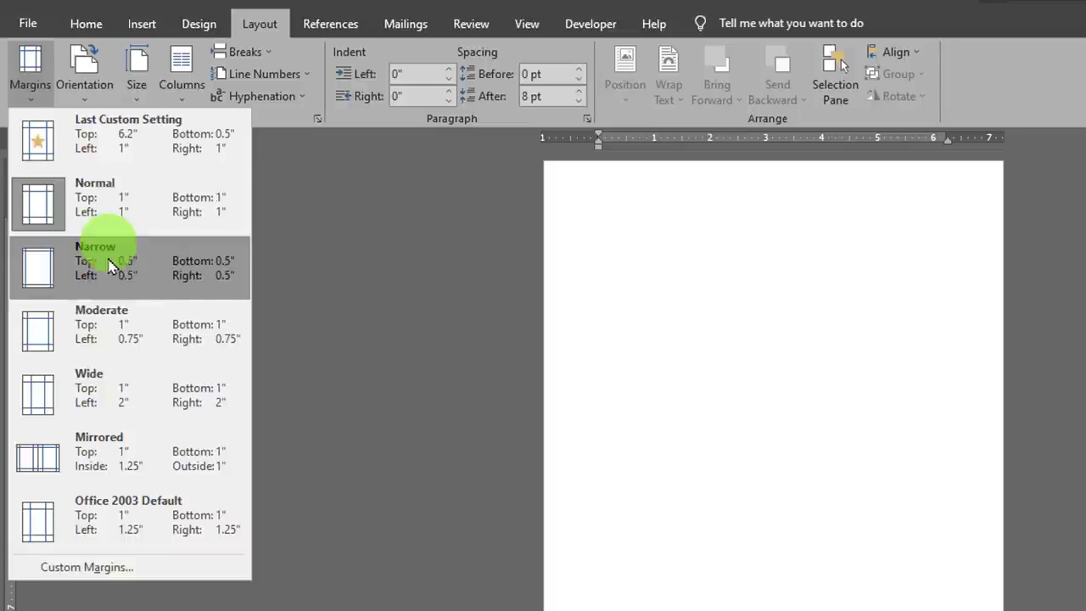
pyautogui.click(103, 268)
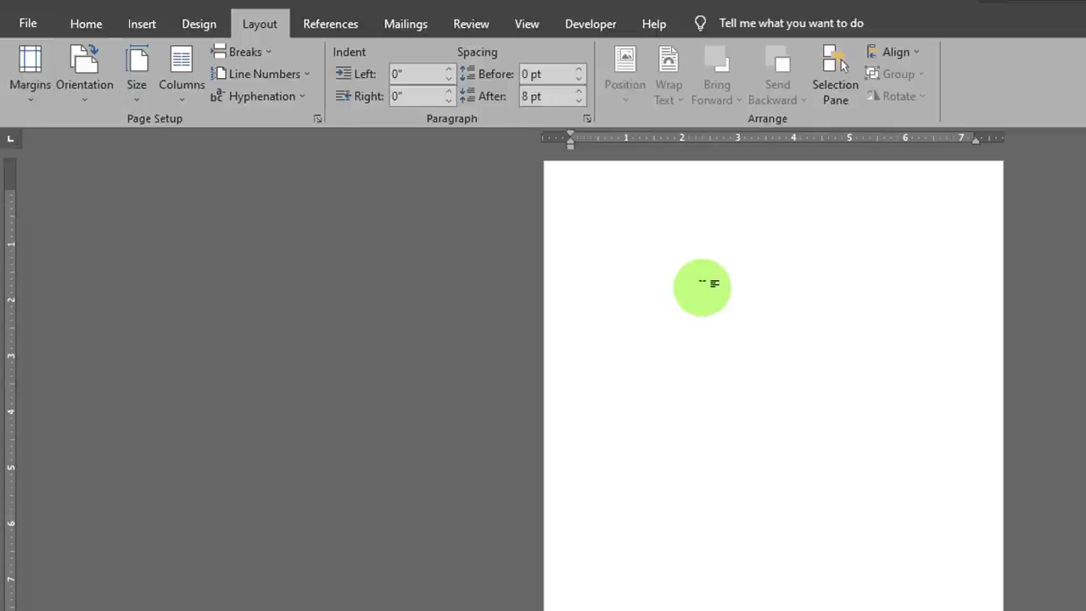
pyautogui.click(149, 27)
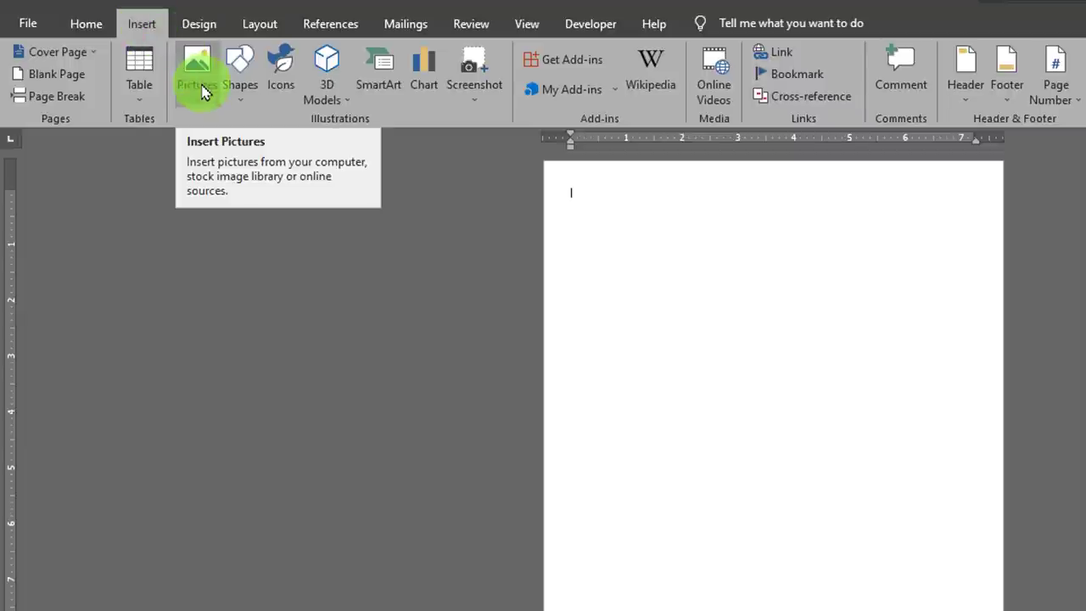
# Browse for a picture on this device in the Desktop's Thumbnail folder
pyautogui.click(202, 108)
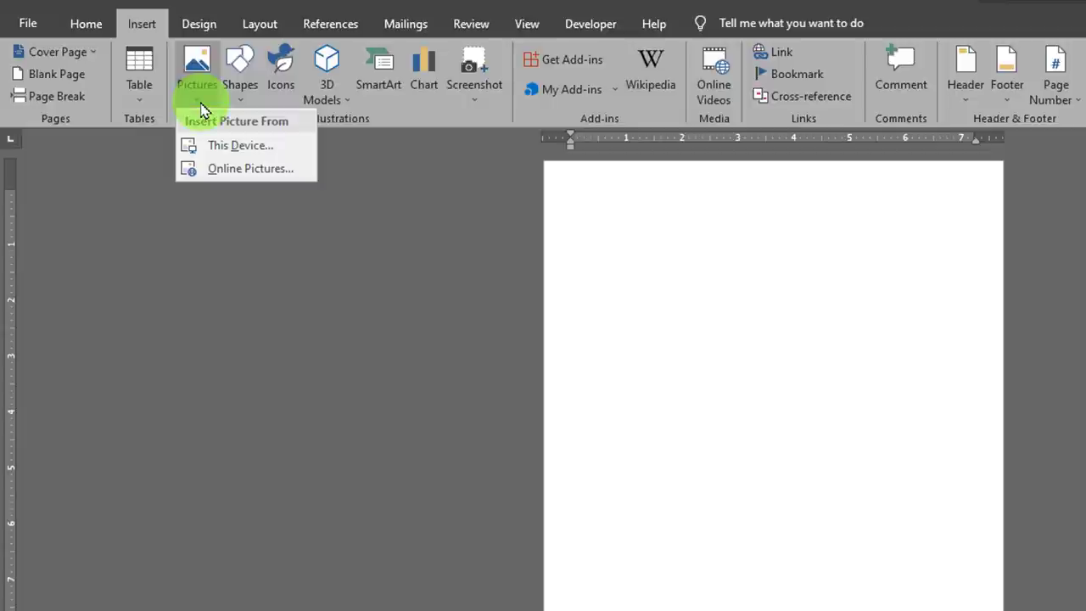
pyautogui.click(219, 148)
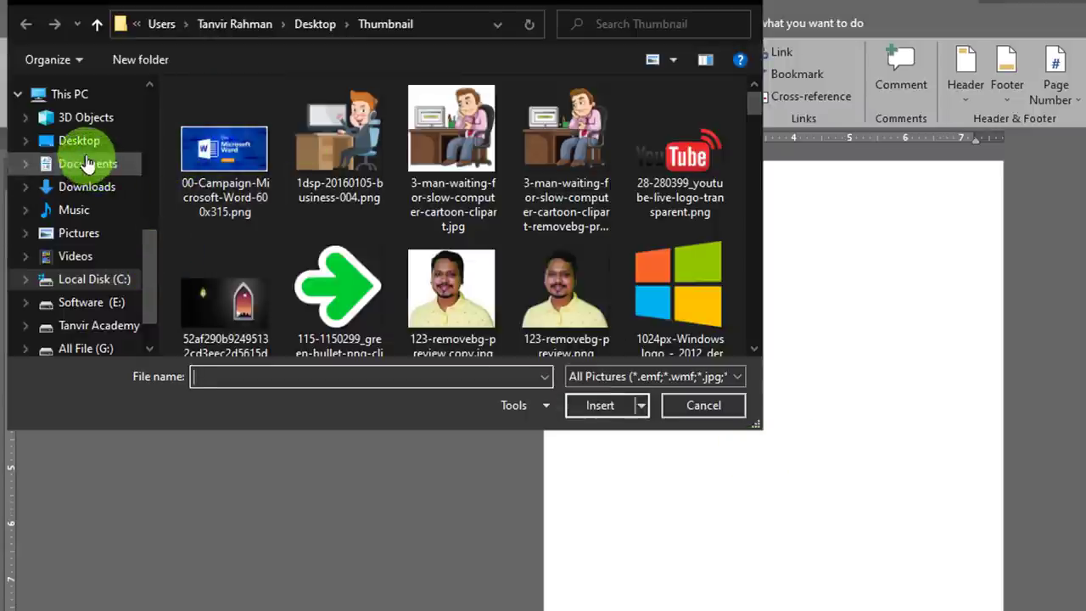
pyautogui.click(80, 141)
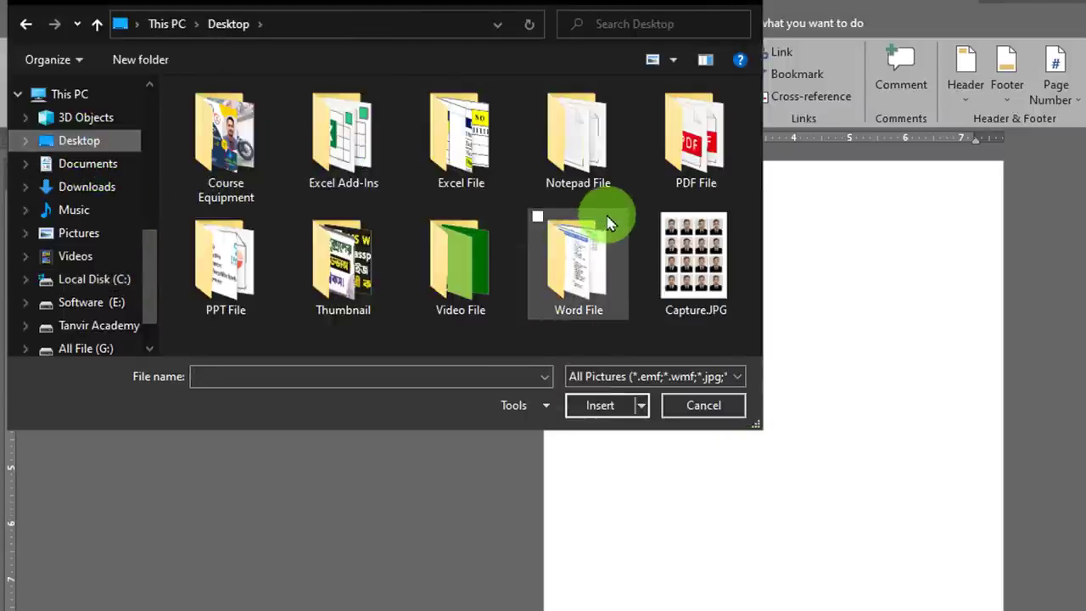
pyautogui.click(371, 258)
pyautogui.doubleClick(371, 257)
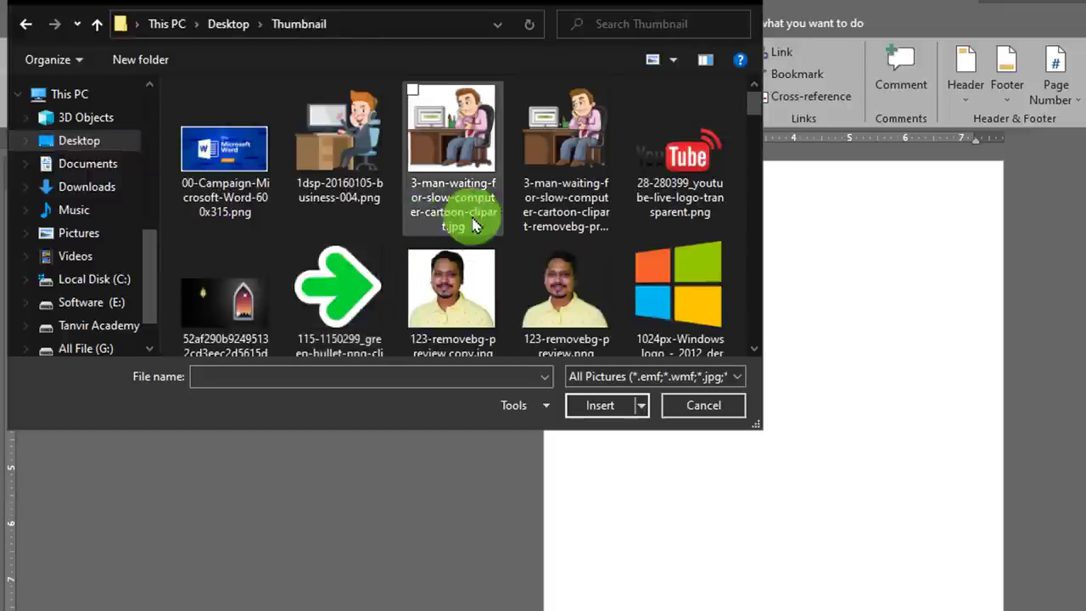
# Insert My PPT PIC.jpg from the Thumbnail folder onto the page
pyautogui.scroll(-5, 477, 291)
pyautogui.scroll(-5, 472, 223)
pyautogui.scroll(-5, 471, 223)
pyautogui.scroll(2, 473, 223)
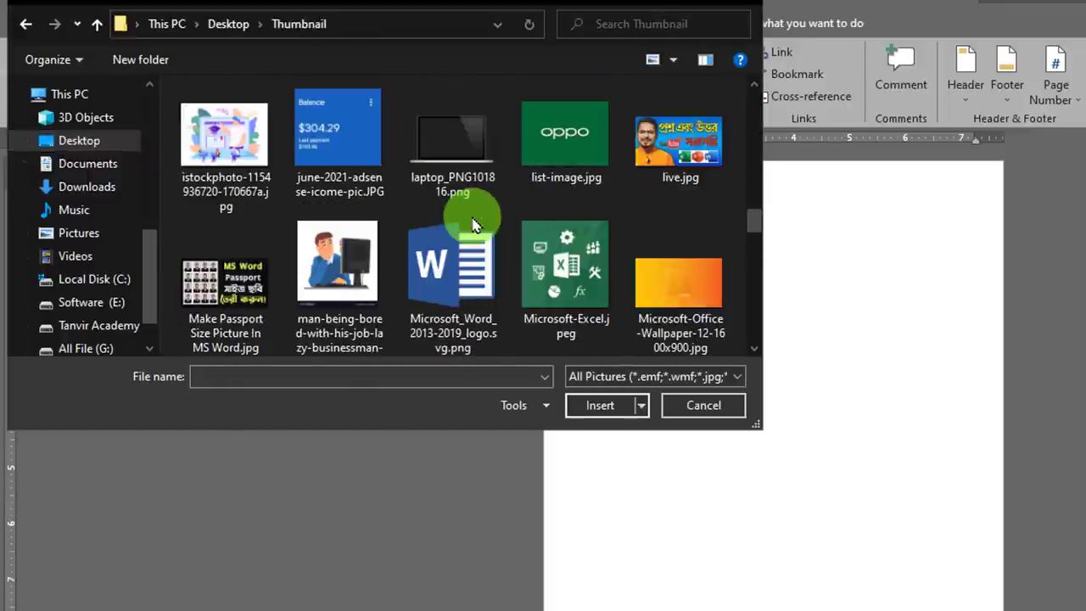
pyautogui.scroll(3, 472, 223)
pyautogui.scroll(5, 472, 223)
pyautogui.scroll(-8, 473, 223)
pyautogui.scroll(-10, 472, 223)
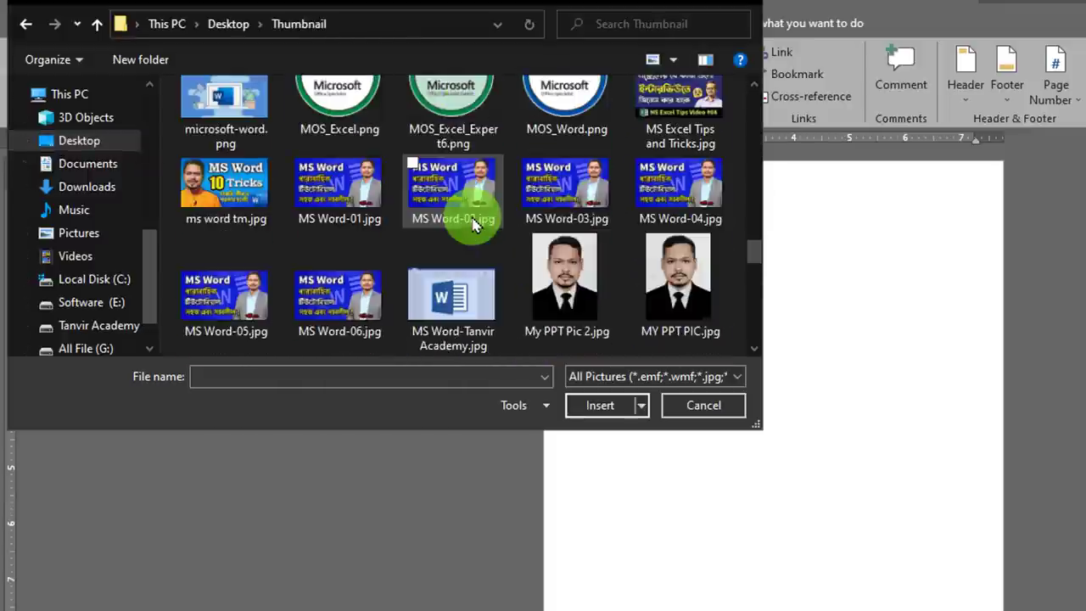
pyautogui.scroll(-3, 475, 218)
pyautogui.doubleClick(657, 173)
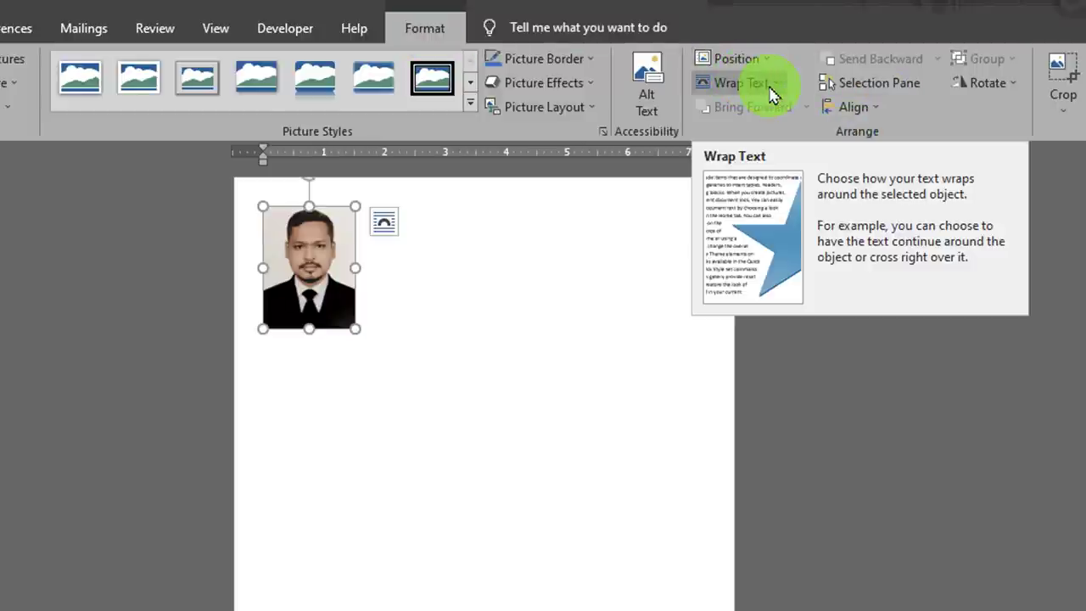
# Give the photo Square text wrapping and nudge it into place at the page's top left
pyautogui.click(771, 91)
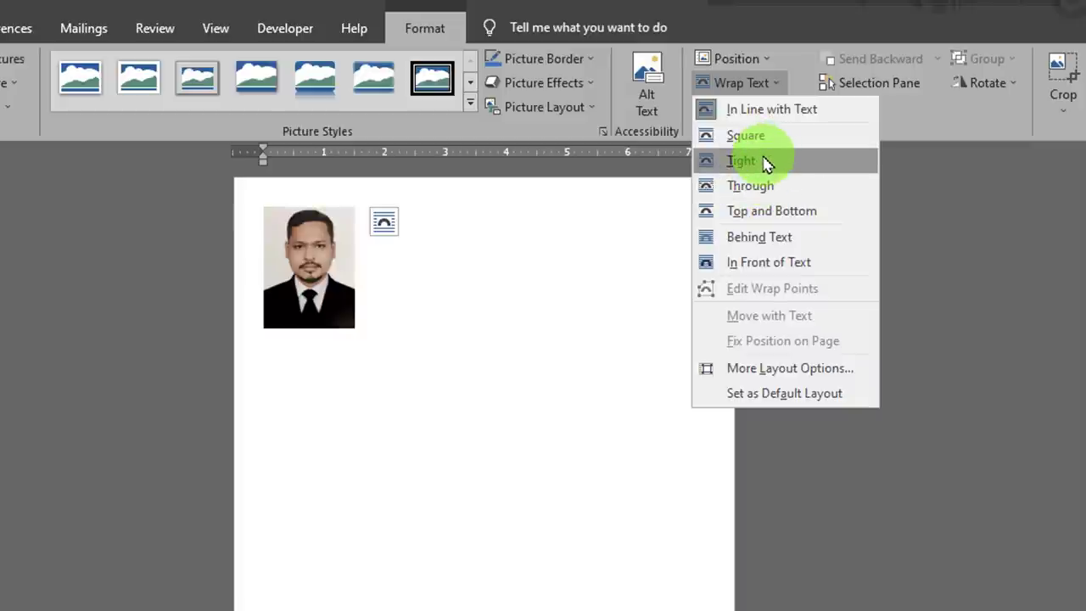
pyautogui.click(767, 138)
pyautogui.click(337, 301)
pyautogui.moveTo(337, 301)
pyautogui.mouseDown()
pyautogui.moveTo(356, 295)
pyautogui.moveTo(338, 297)
pyautogui.mouseUp()
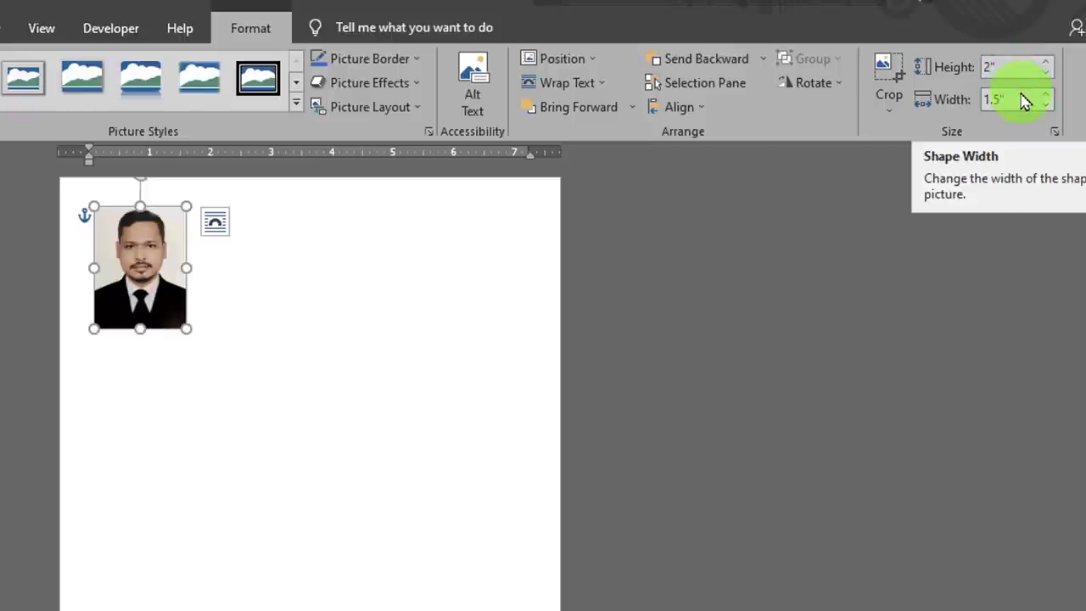
pyautogui.click(140, 240)
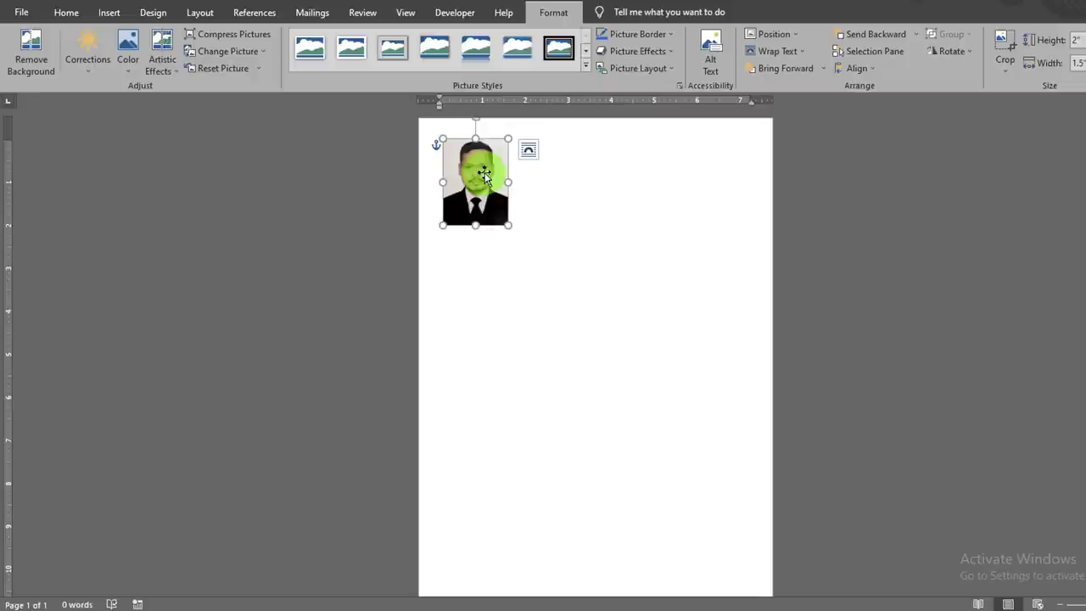
pyautogui.click(23, 13)
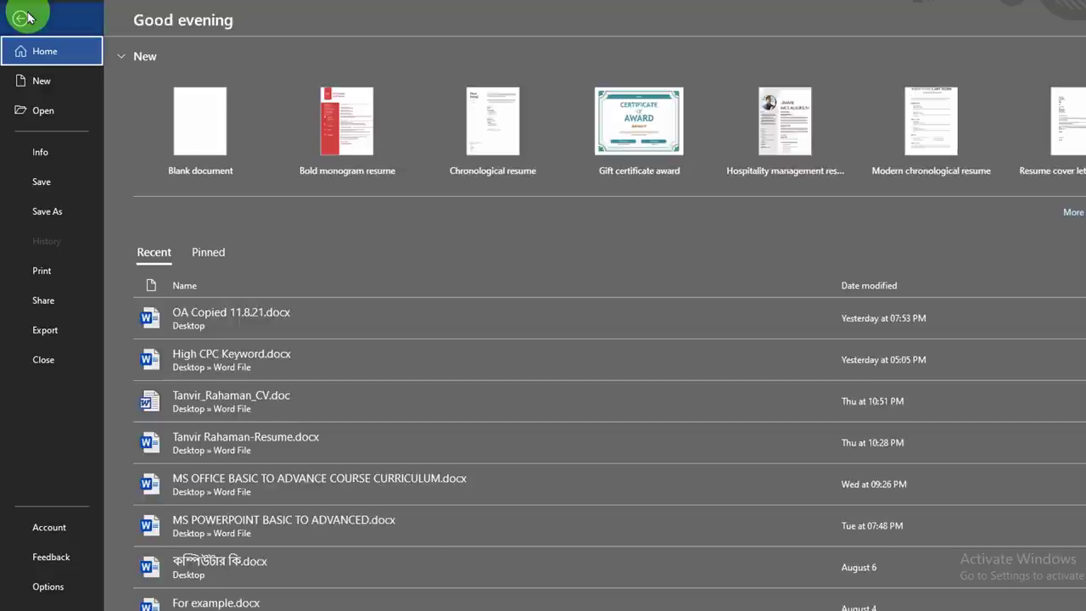
pyautogui.click(48, 585)
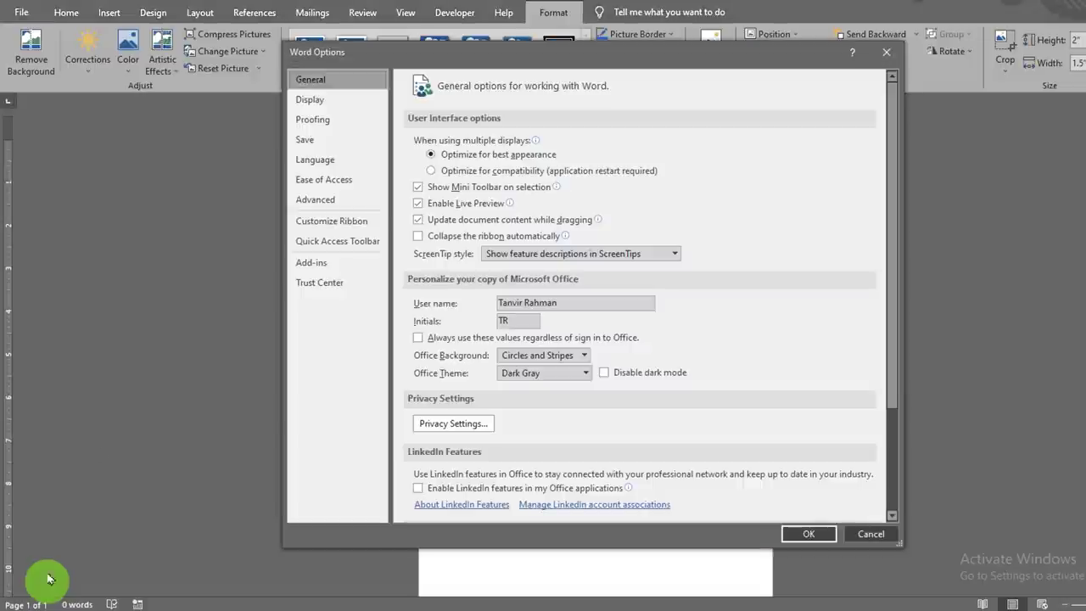
pyautogui.click(334, 199)
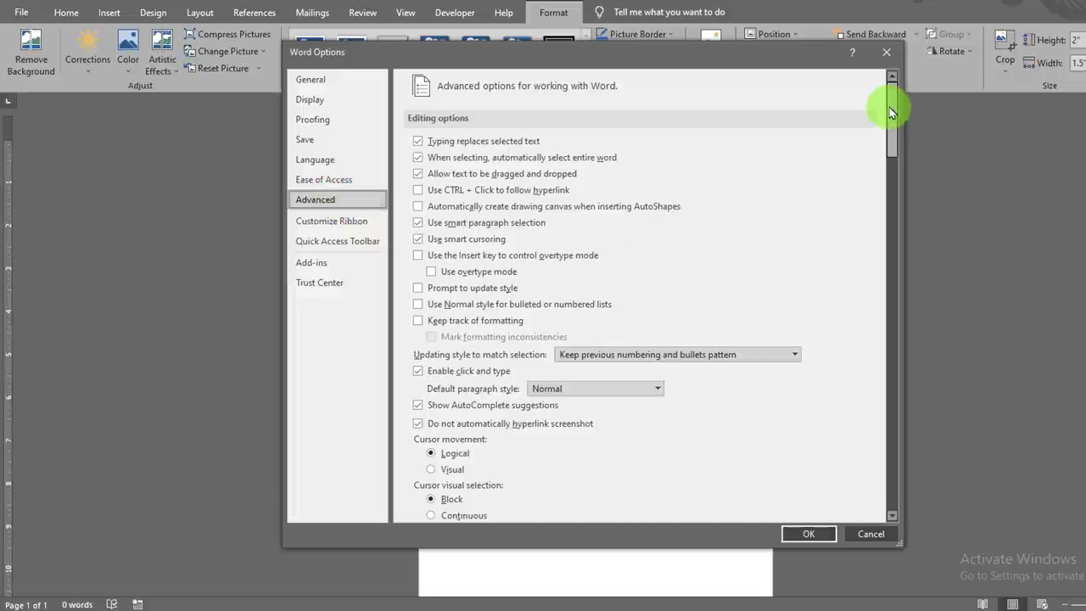
pyautogui.moveTo(890, 106); pyautogui.dragTo(901, 353)
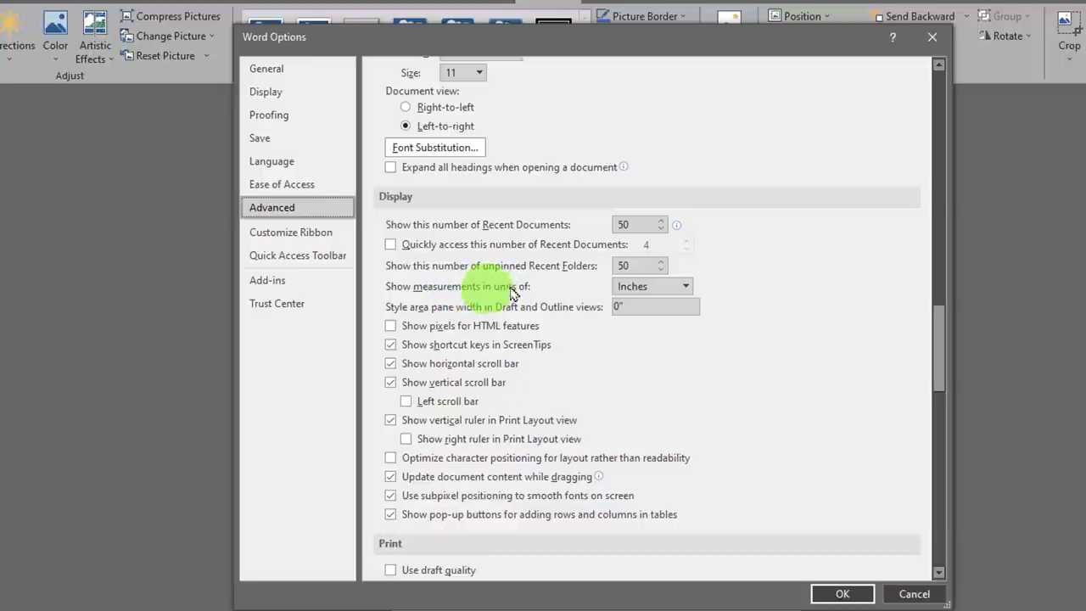
pyautogui.click(643, 288)
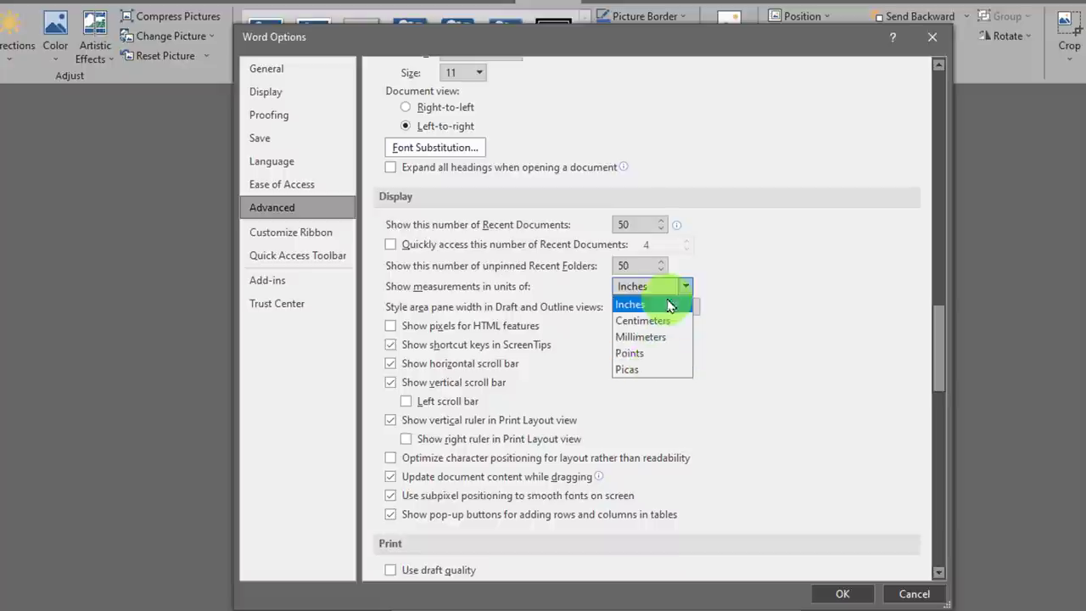
pyautogui.click(685, 285)
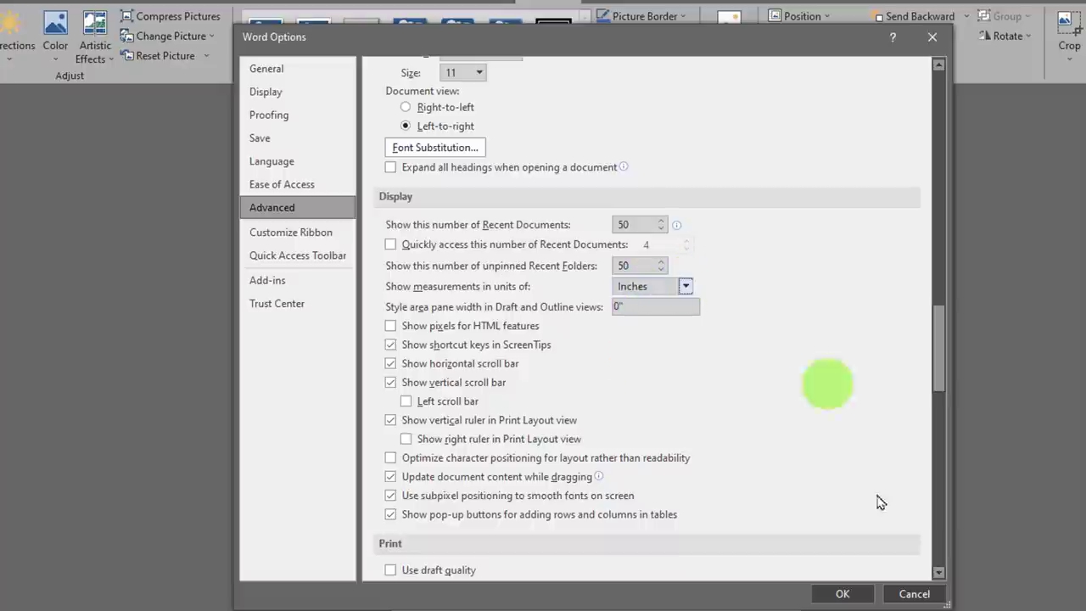
pyautogui.click(840, 593)
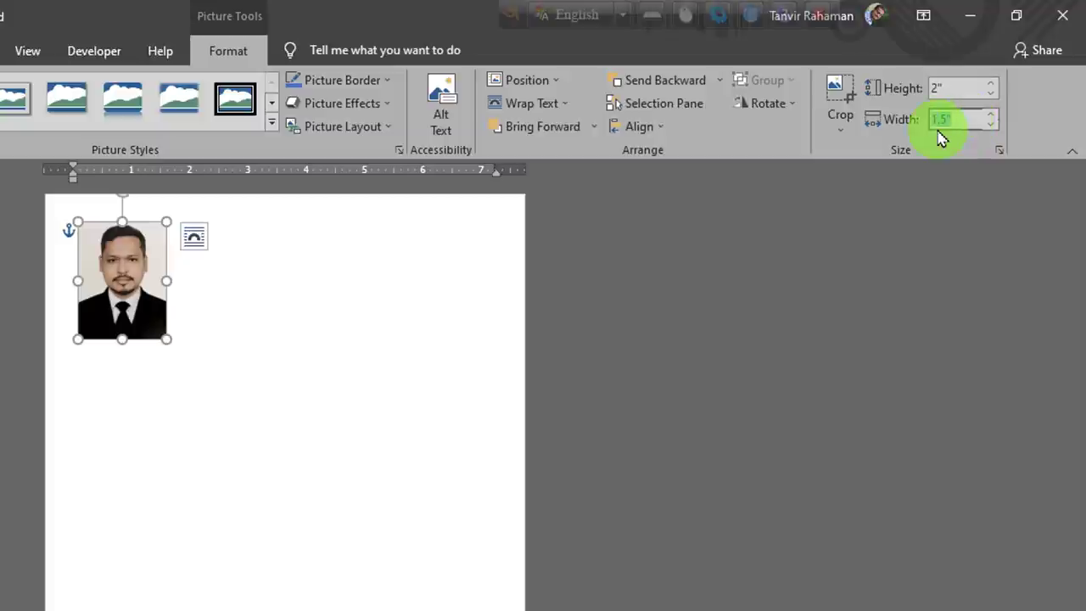
pyautogui.click(125, 291)
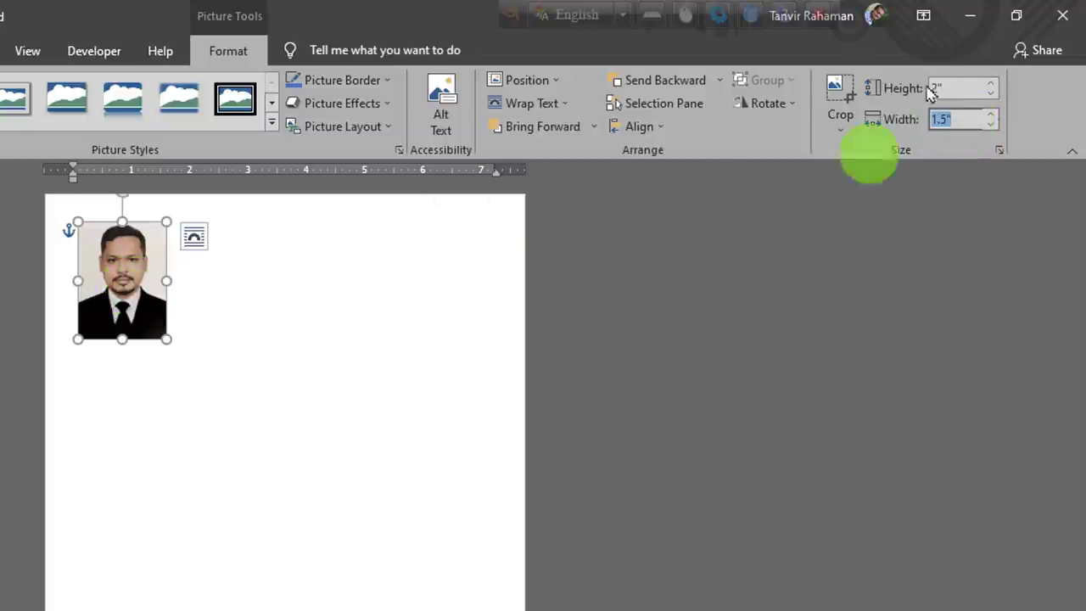
pyautogui.click(843, 97)
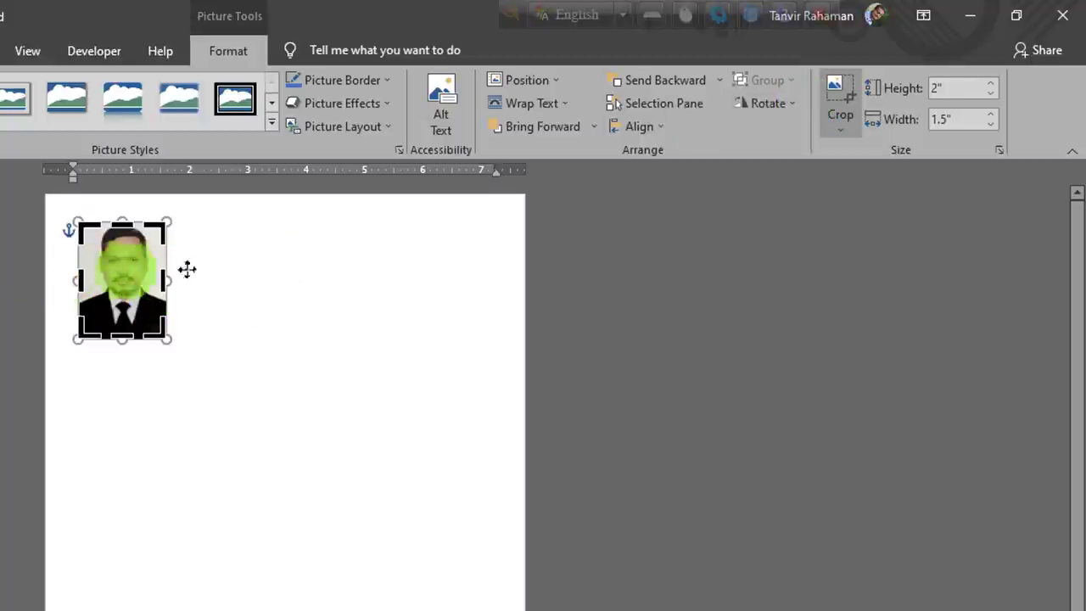
pyautogui.click(837, 96)
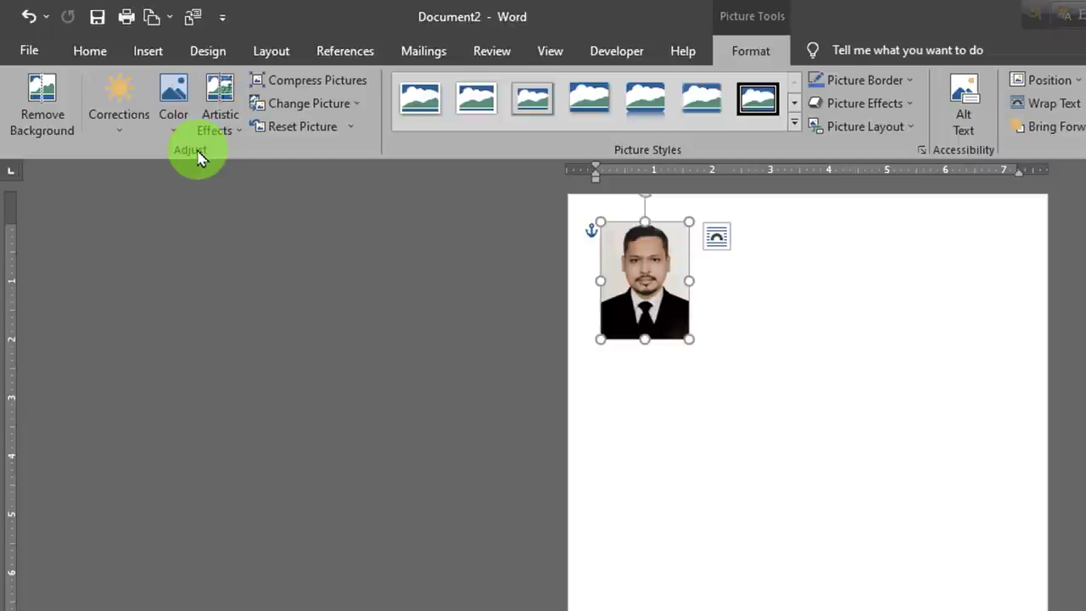
# Apply the Temperature: 7200 K colour tone, leaving artistic effects and corrections unchanged
pyautogui.click(177, 140)
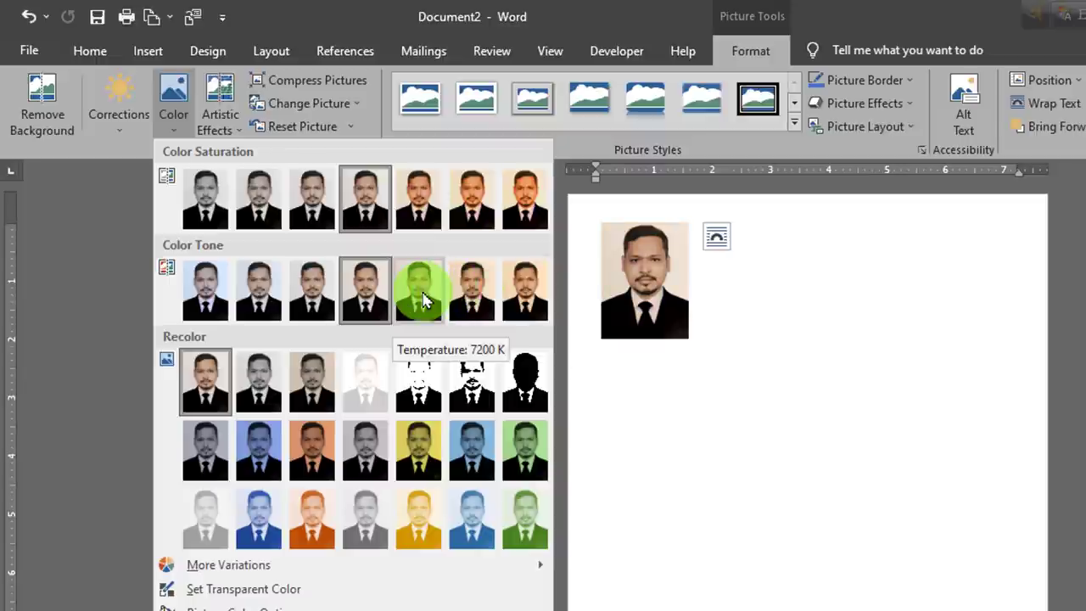
pyautogui.click(424, 301)
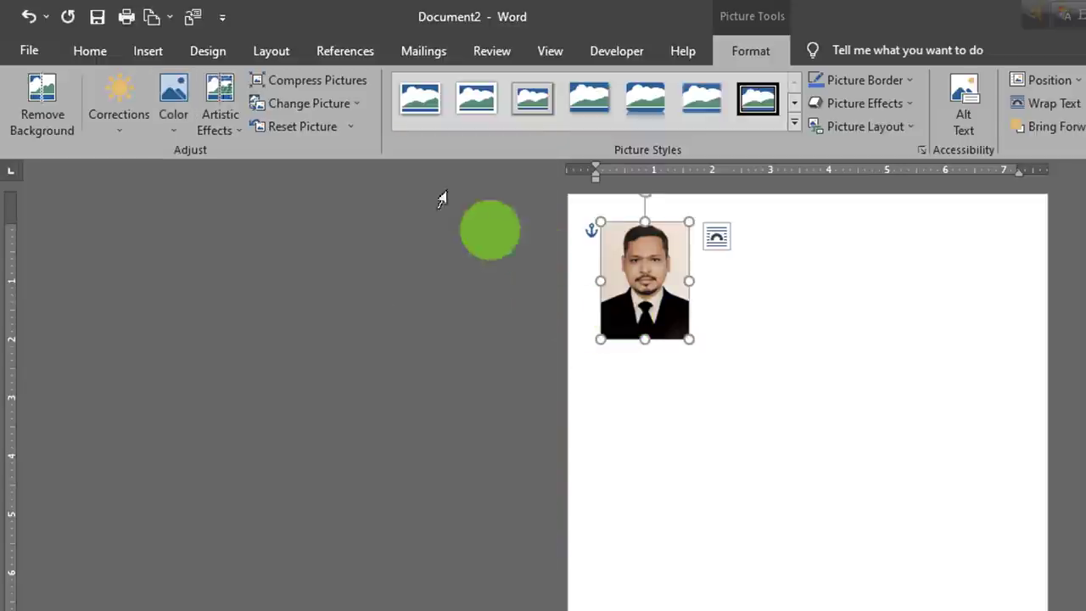
pyautogui.click(240, 133)
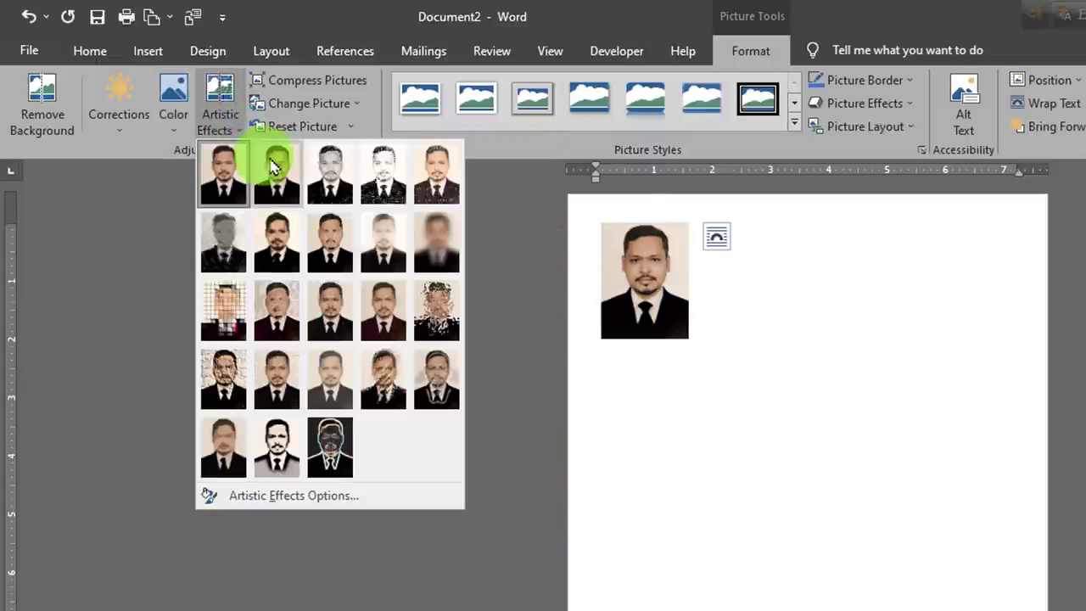
pyautogui.click(115, 129)
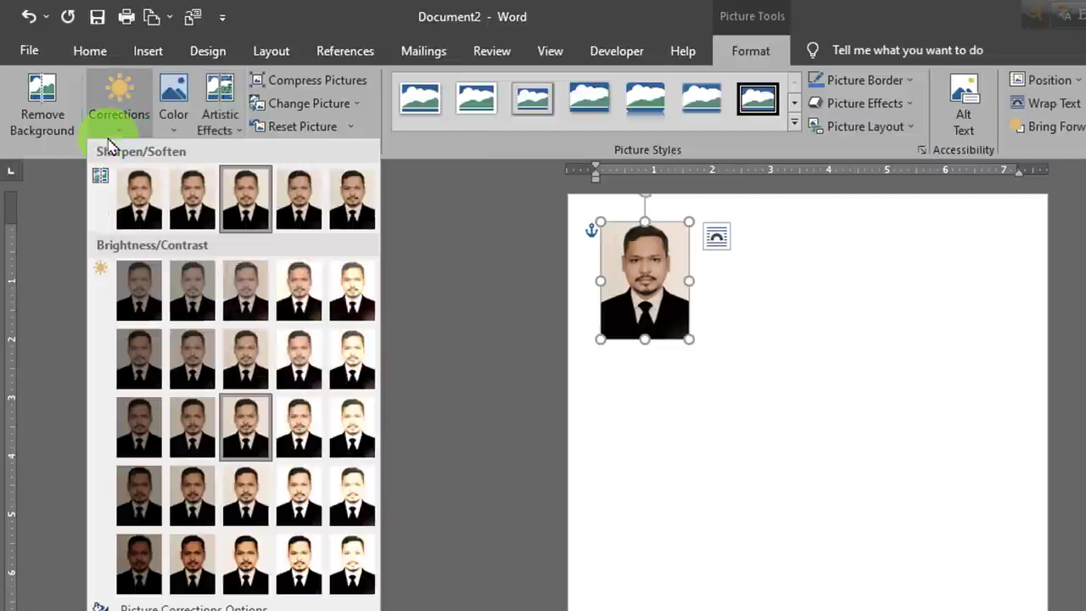
pyautogui.click(408, 158)
pyautogui.click(764, 340)
pyautogui.click(646, 290)
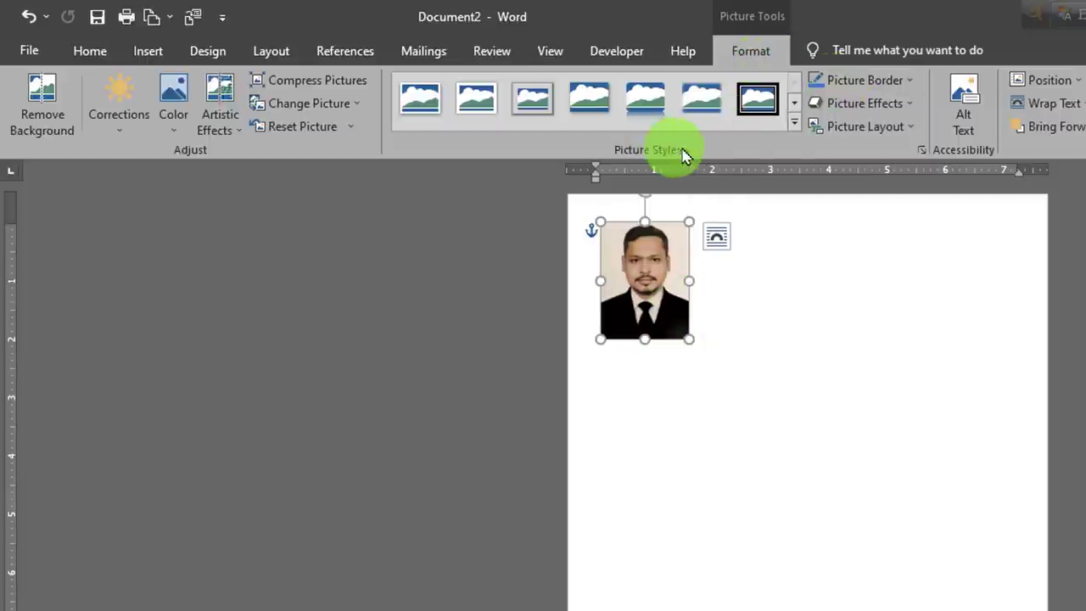
# Set the photo's border weight to 1½ pt and check the outline
pyautogui.click(914, 85)
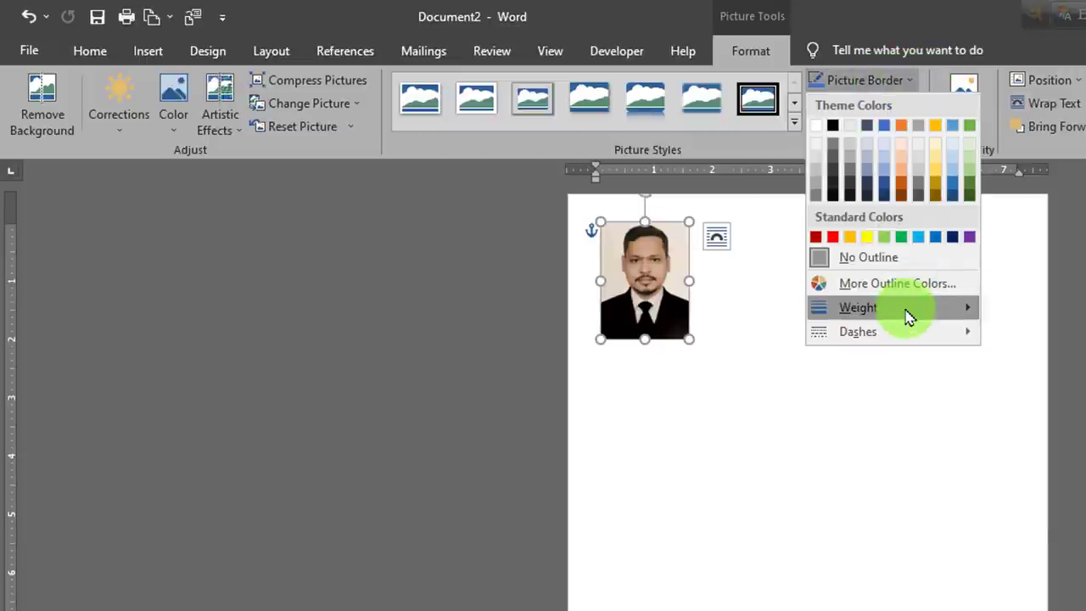
pyautogui.moveTo(902, 311)
pyautogui.click(1071, 397)
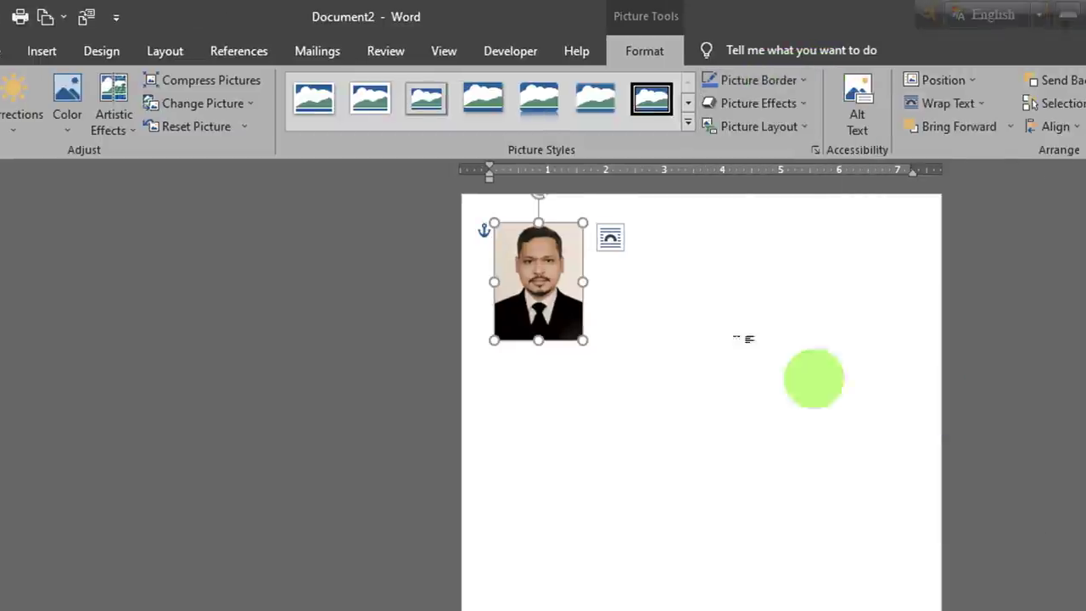
pyautogui.click(664, 280)
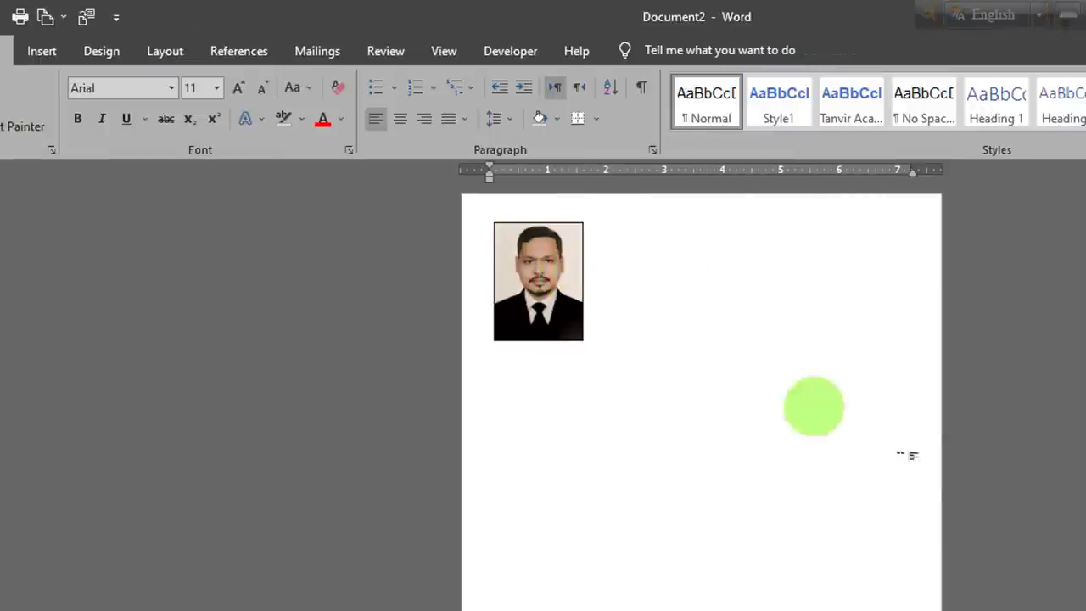
pyautogui.click(513, 298)
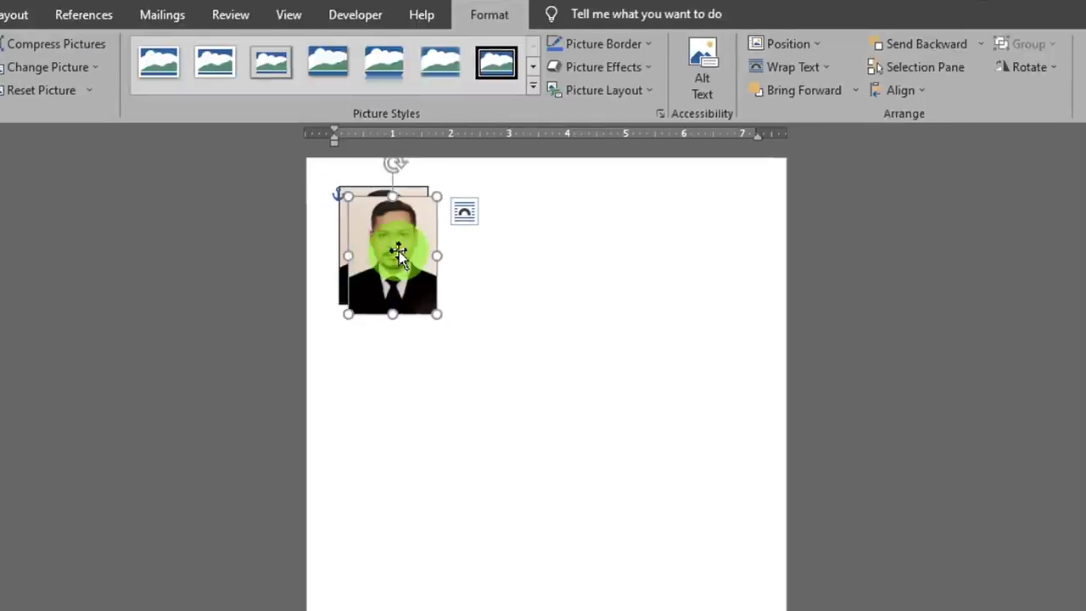
# Ctrl-drag copies of the photo to the right until four bordered photos sit in a row
pyautogui.keyDown('ctrl'); pyautogui.moveTo(359, 257); pyautogui.dragTo(494, 229); pyautogui.keyUp('ctrl')
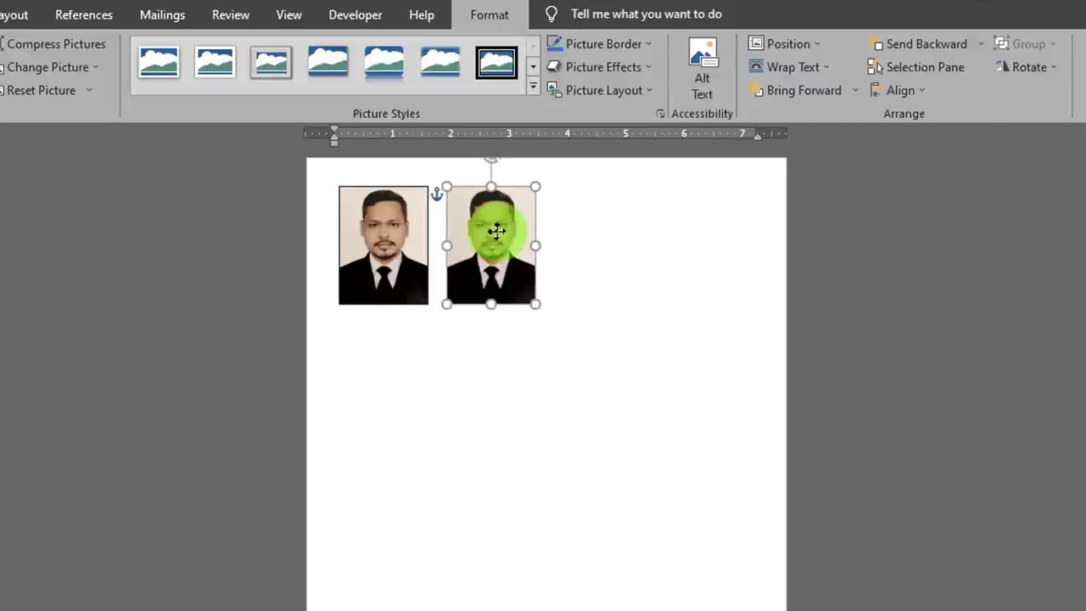
pyautogui.click(507, 258)
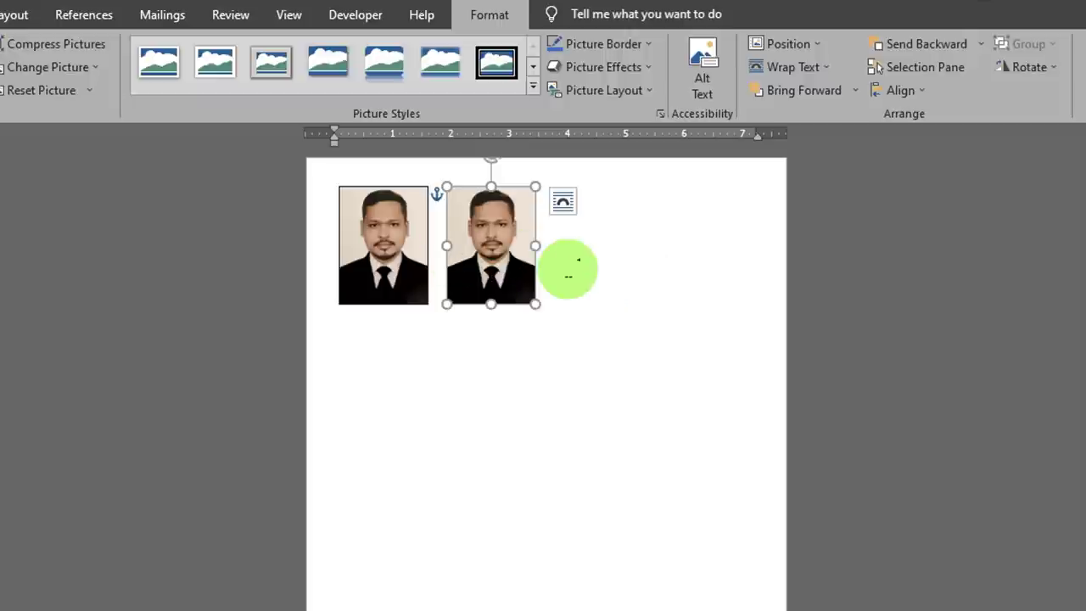
pyautogui.moveTo(490, 272); pyautogui.dragTo(693, 269)
pyautogui.click(618, 270)
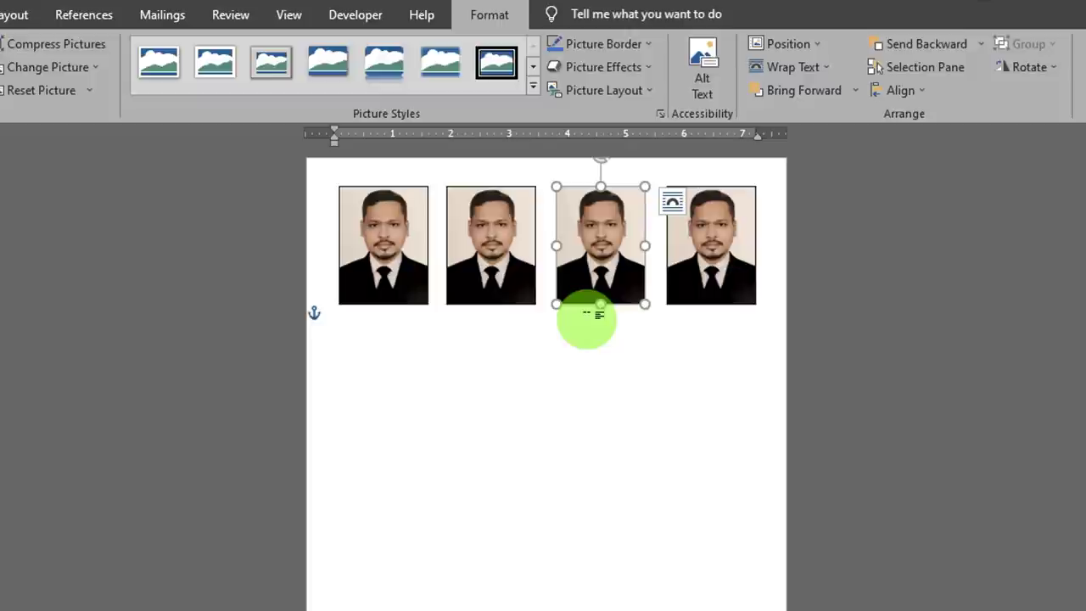
pyautogui.click(380, 231)
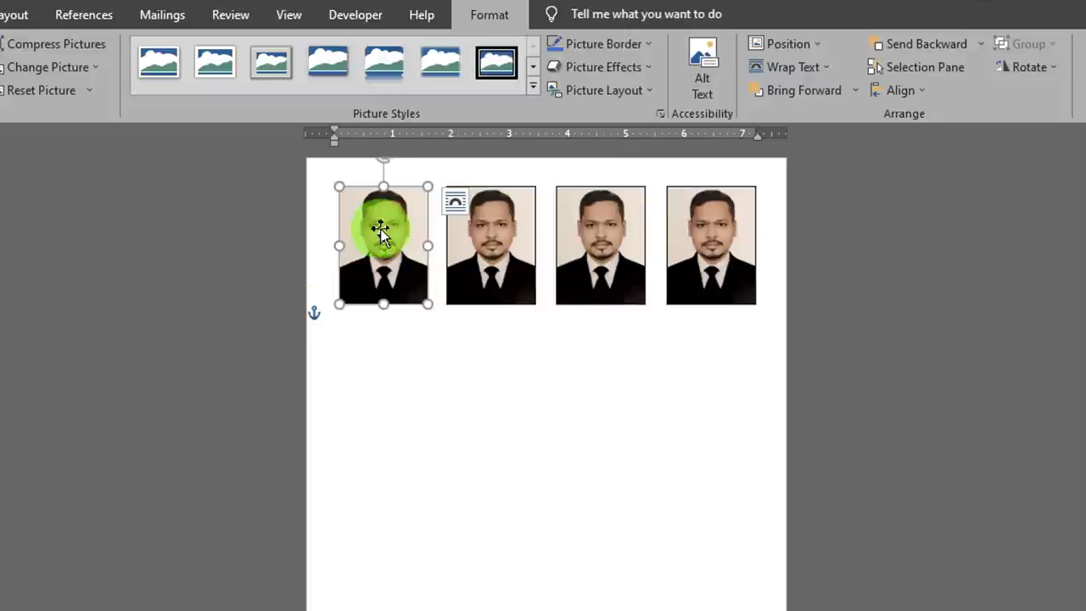
# Select all four photos, set Align to Margin, and Distribute Horizontally
pyautogui.keyDown('ctrl'); pyautogui.click(509, 243); pyautogui.keyUp('ctrl')
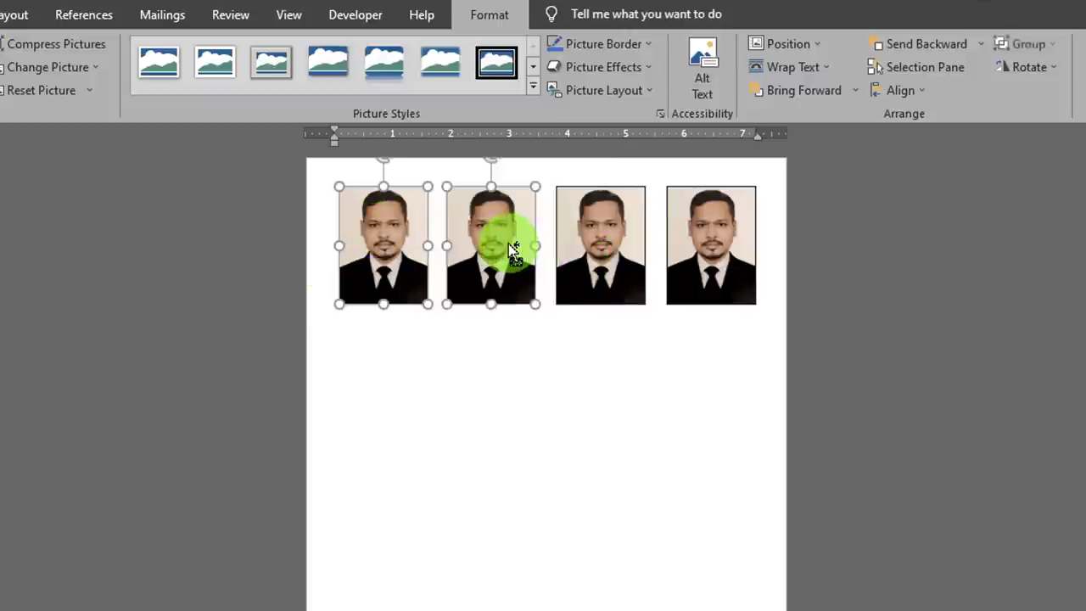
pyautogui.keyDown('ctrl'); pyautogui.click(600, 248); pyautogui.keyUp('ctrl')
pyautogui.keyDown('ctrl'); pyautogui.click(737, 262); pyautogui.keyUp('ctrl')
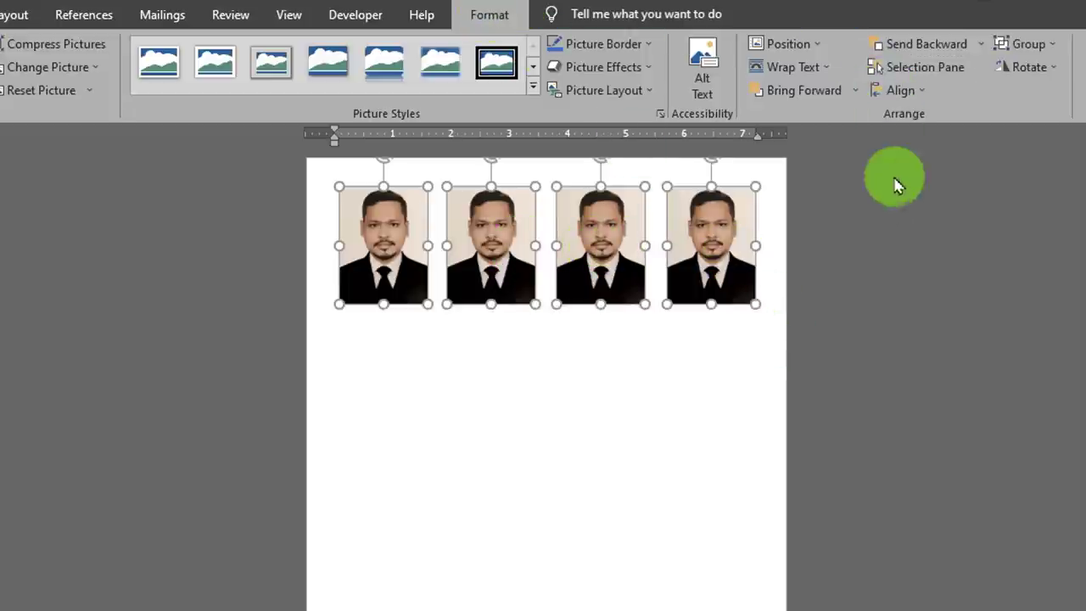
pyautogui.click(925, 102)
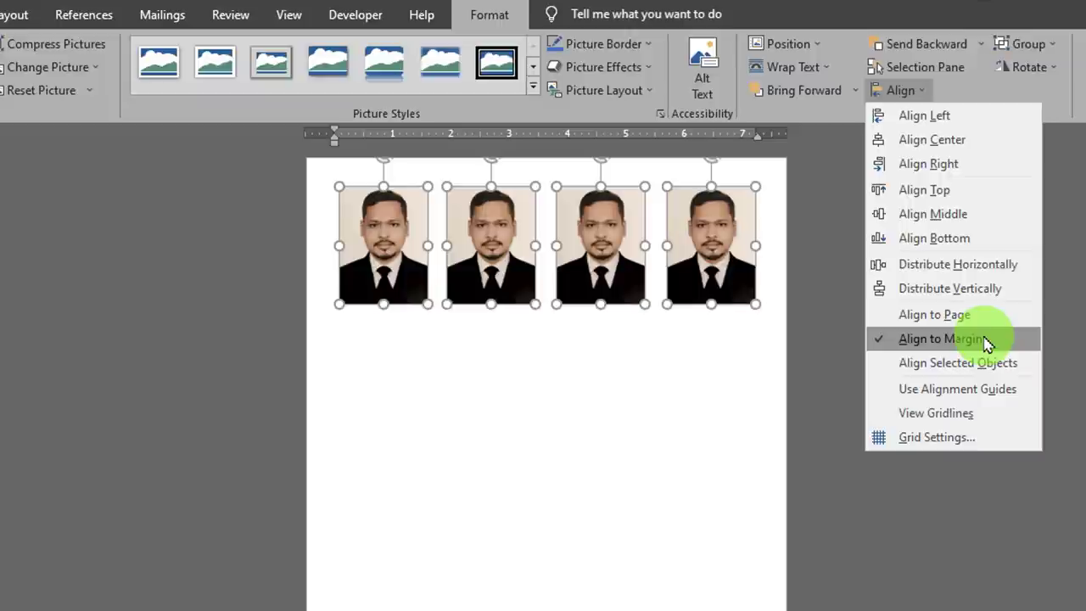
pyautogui.click(987, 341)
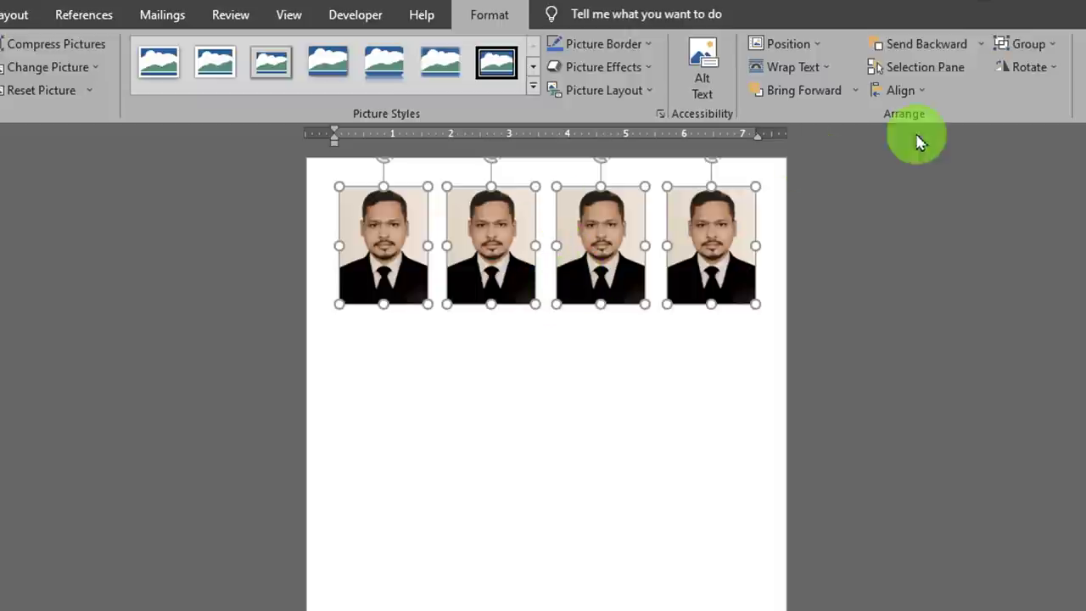
pyautogui.click(929, 95)
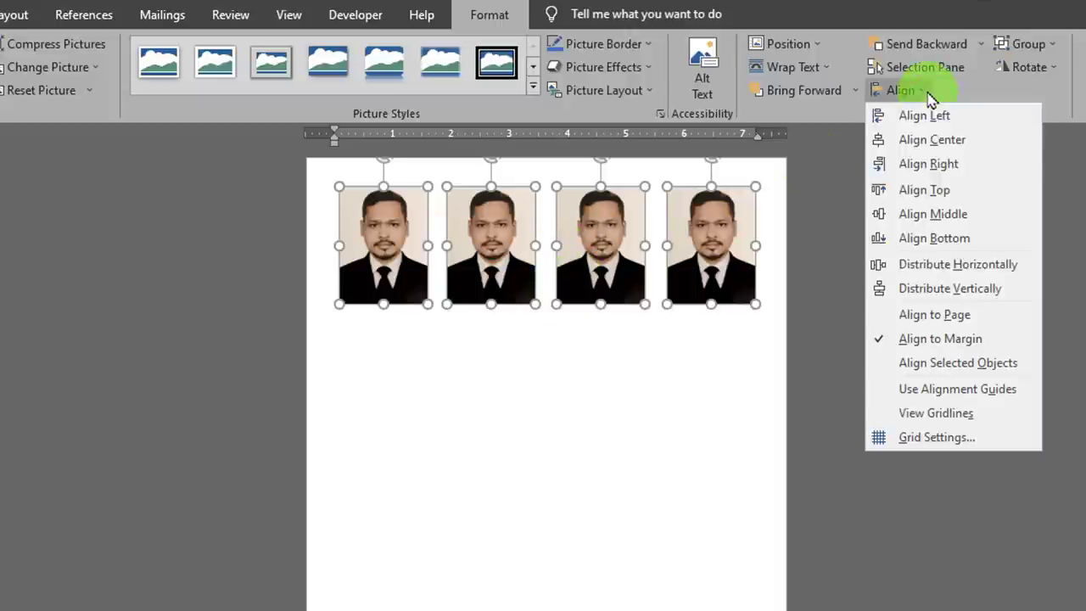
pyautogui.click(988, 275)
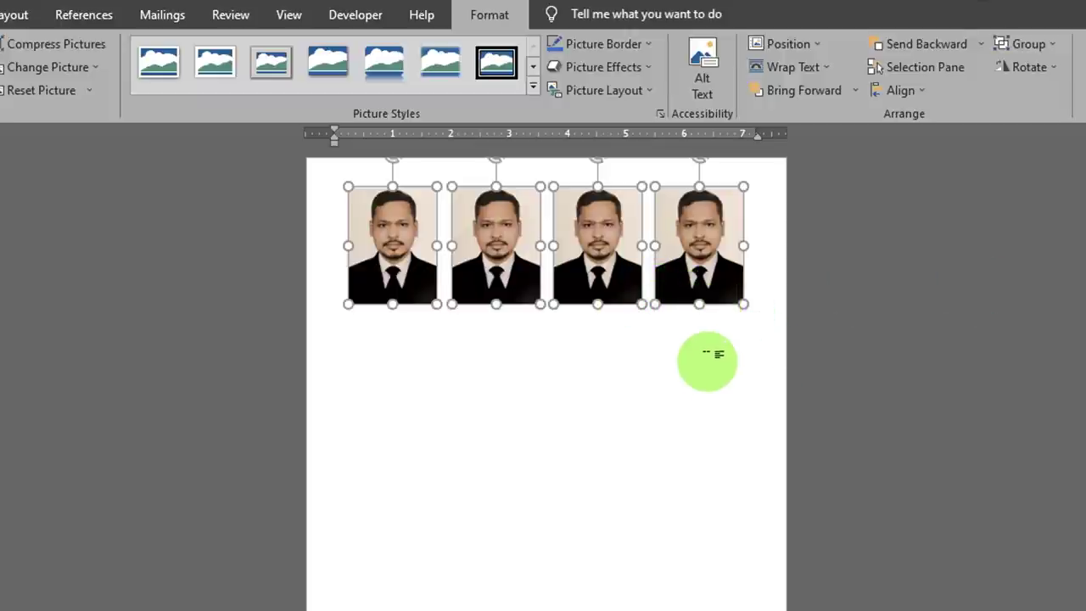
# Copy the row of four photos below itself and select both rows
pyautogui.keyDown('ctrl'); pyautogui.moveTo(705, 279); pyautogui.dragTo(702, 401); pyautogui.keyUp('ctrl')
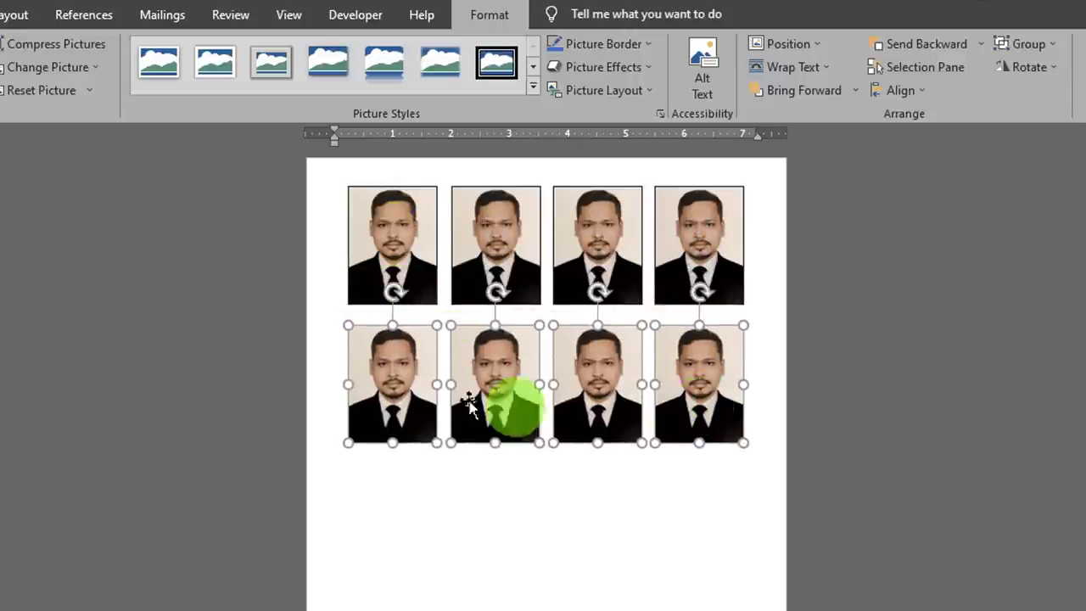
pyautogui.keyDown('shift'); pyautogui.click(399, 237); pyautogui.keyUp('shift')
pyautogui.keyDown('shift'); pyautogui.click(508, 233); pyautogui.keyUp('shift')
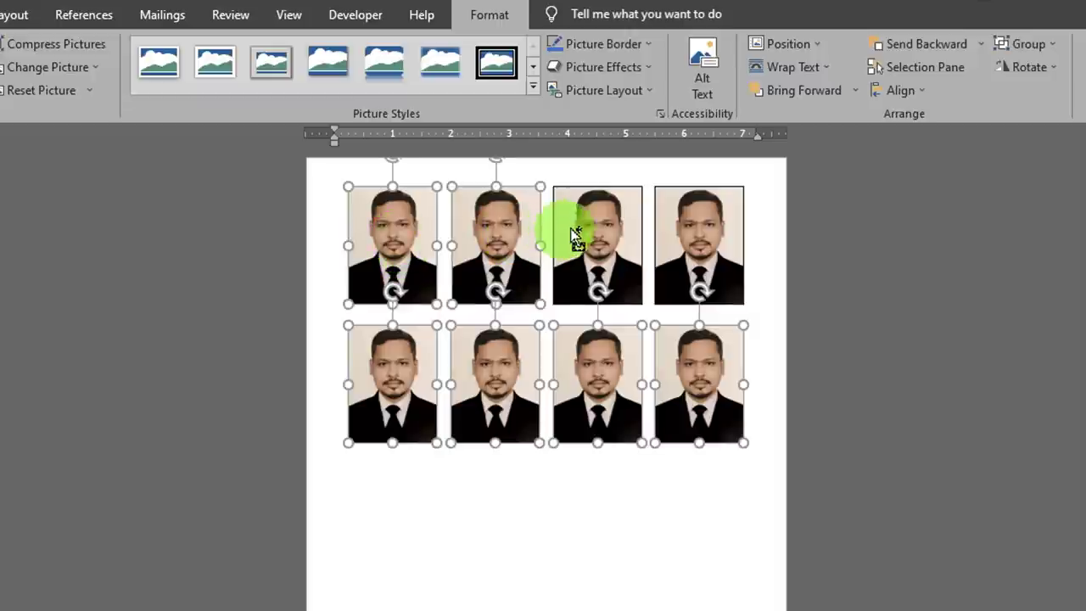
pyautogui.keyDown('shift'); pyautogui.click(594, 230); pyautogui.keyUp('shift')
pyautogui.keyDown('shift'); pyautogui.click(686, 230); pyautogui.keyUp('shift')
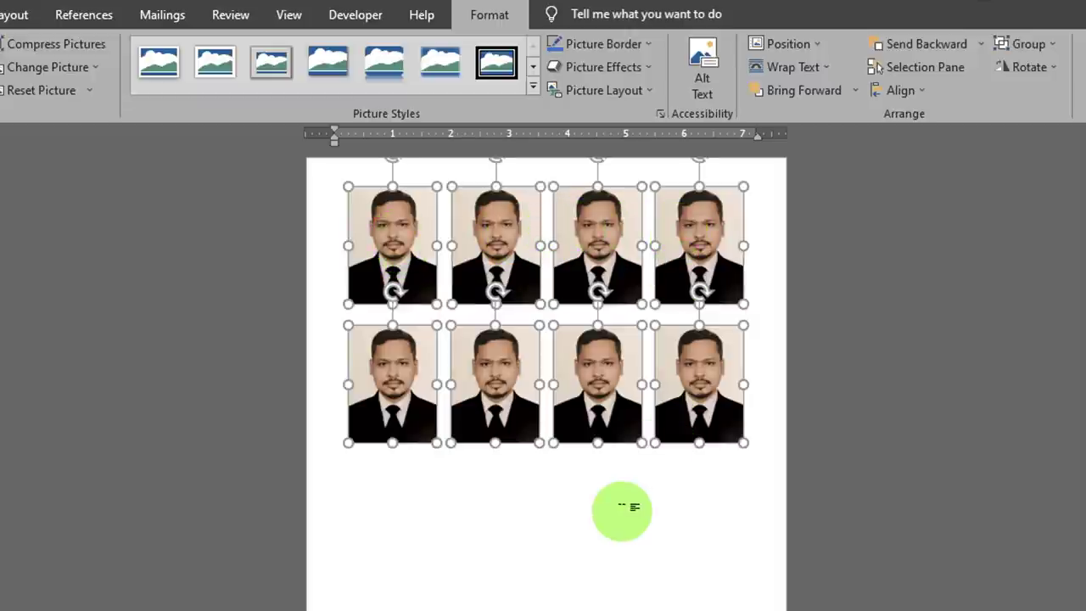
# Copy the two rows downward to form rows three and four, aligned under the columns
pyautogui.moveTo(616, 399); pyautogui.dragTo(598, 606)
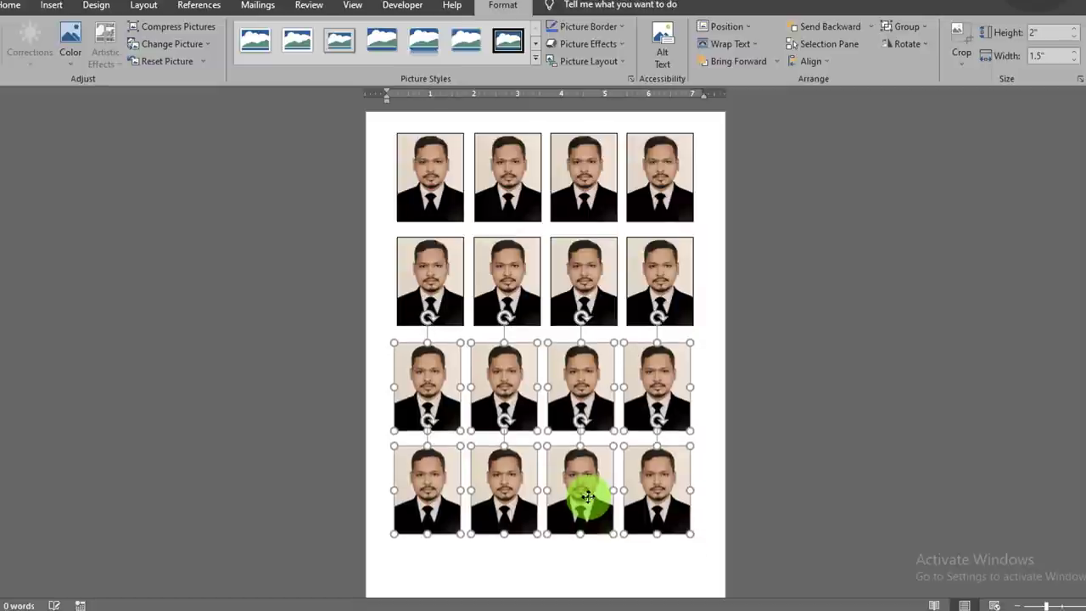
pyautogui.moveTo(588, 496); pyautogui.dragTo(588, 496)
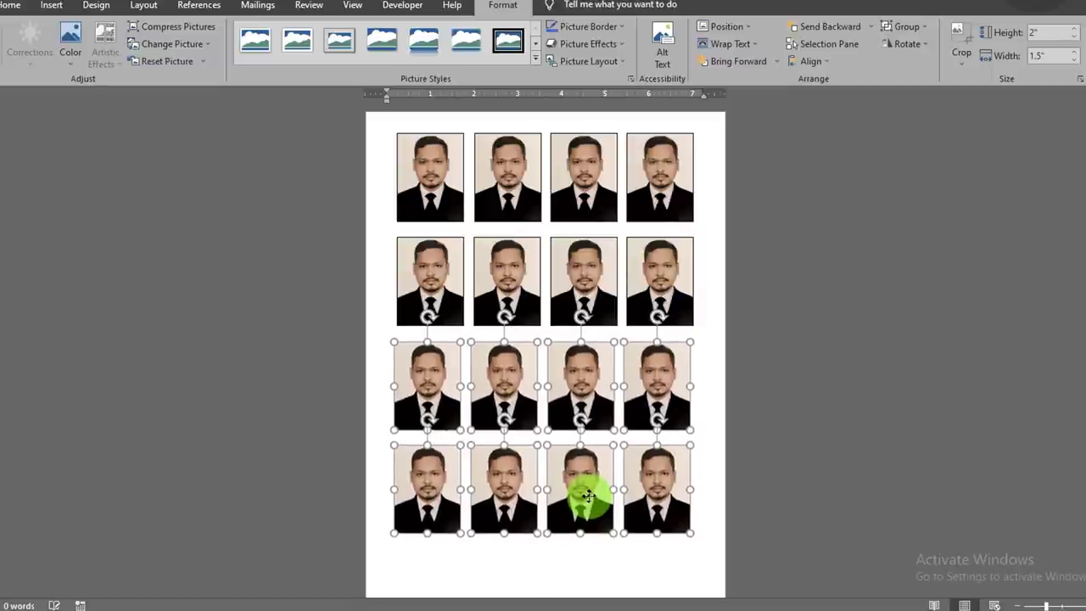
pyautogui.moveTo(588, 496); pyautogui.dragTo(591, 492)
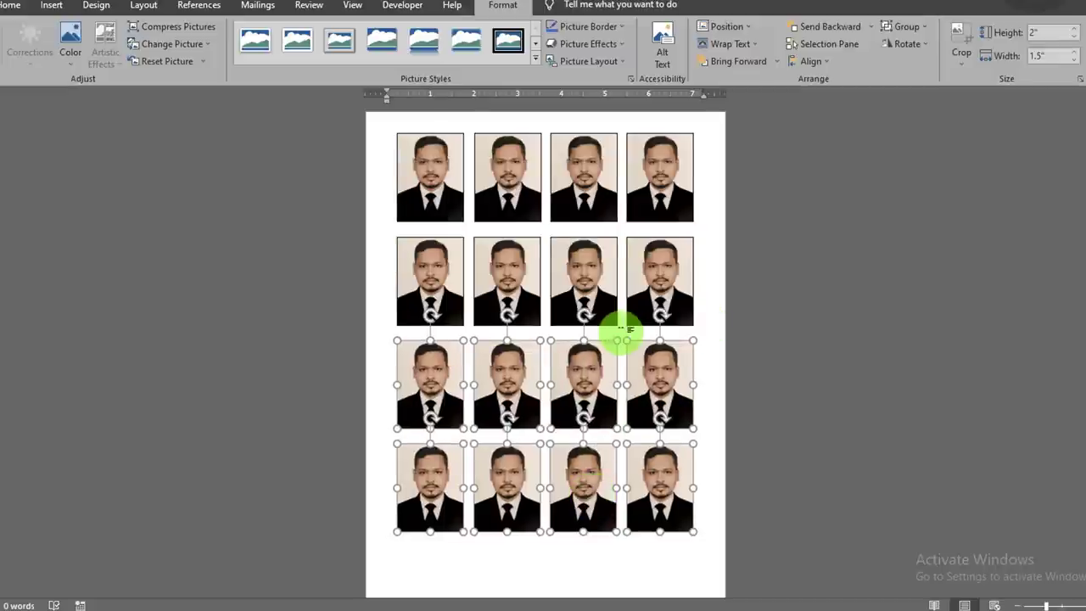
pyautogui.scroll(-1, 624, 335)
pyautogui.scroll(-1, 620, 339)
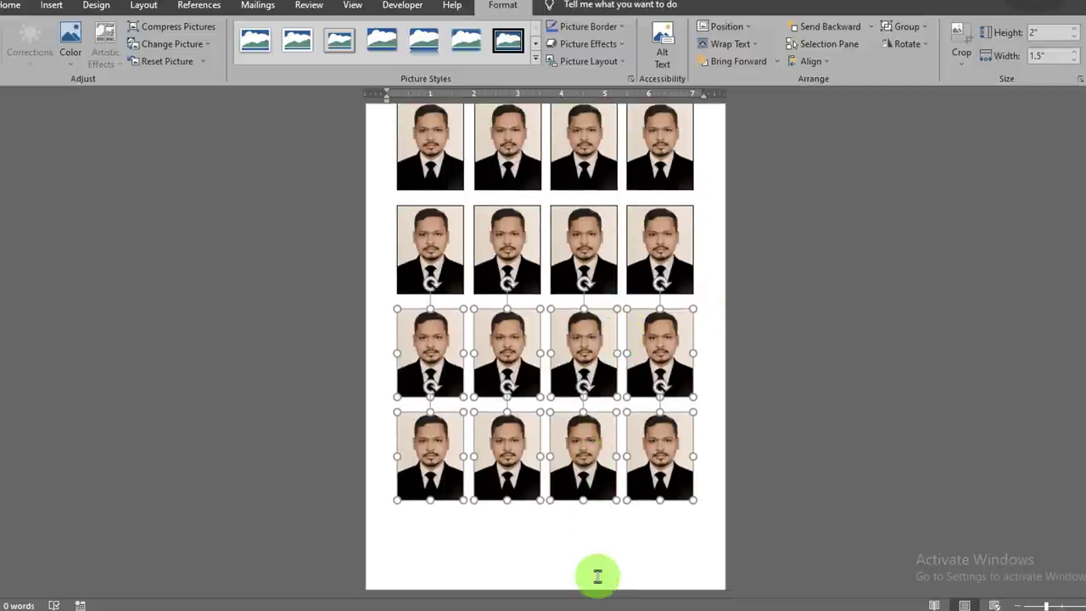
pyautogui.scroll(1, 551, 347)
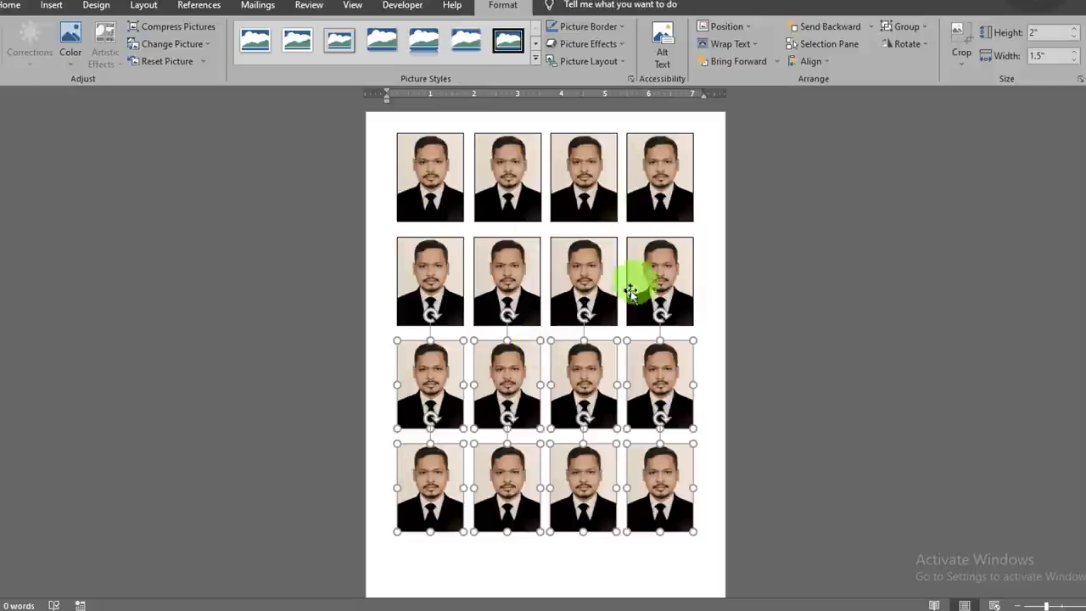
pyautogui.scroll(-1, 645, 397)
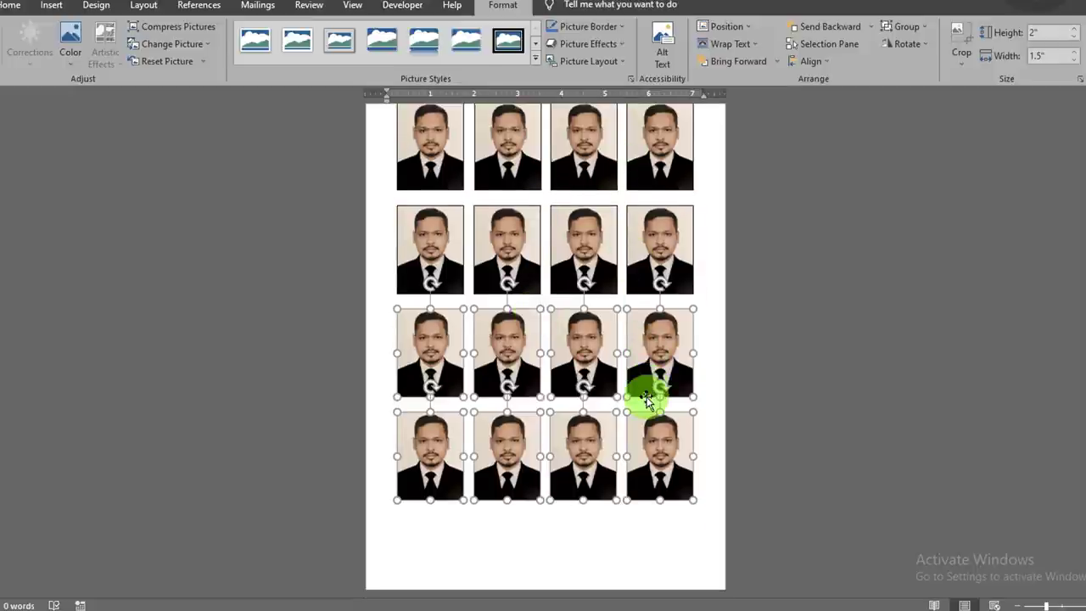
pyautogui.scroll(1, 647, 399)
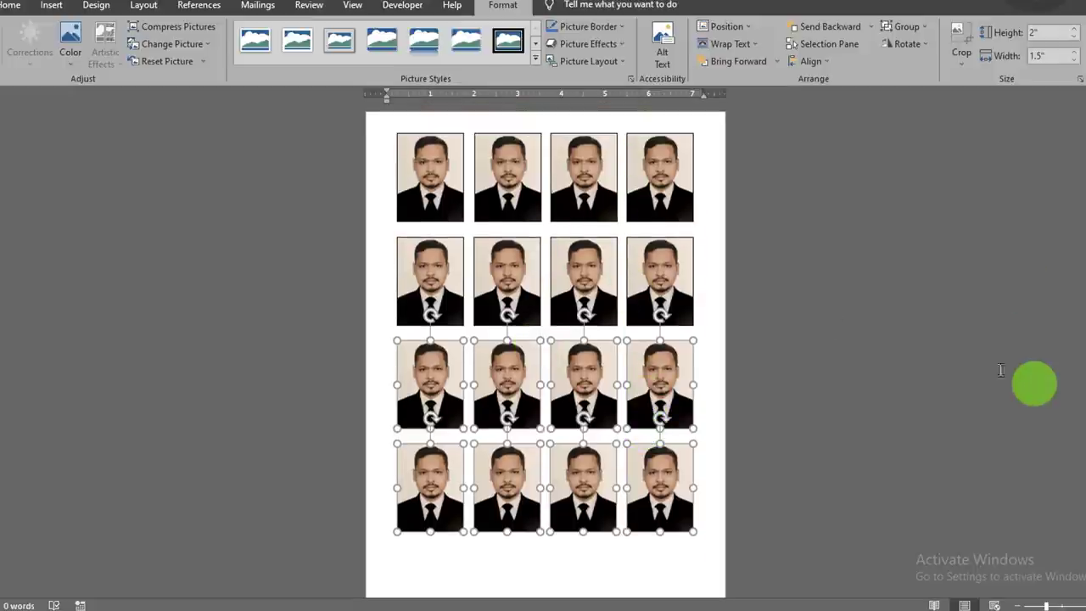
# Select all sixteen photos and Group them into one 9.1" by 6.76" object
pyautogui.keyDown('ctrl'); pyautogui.click(439, 174); pyautogui.keyUp('ctrl')
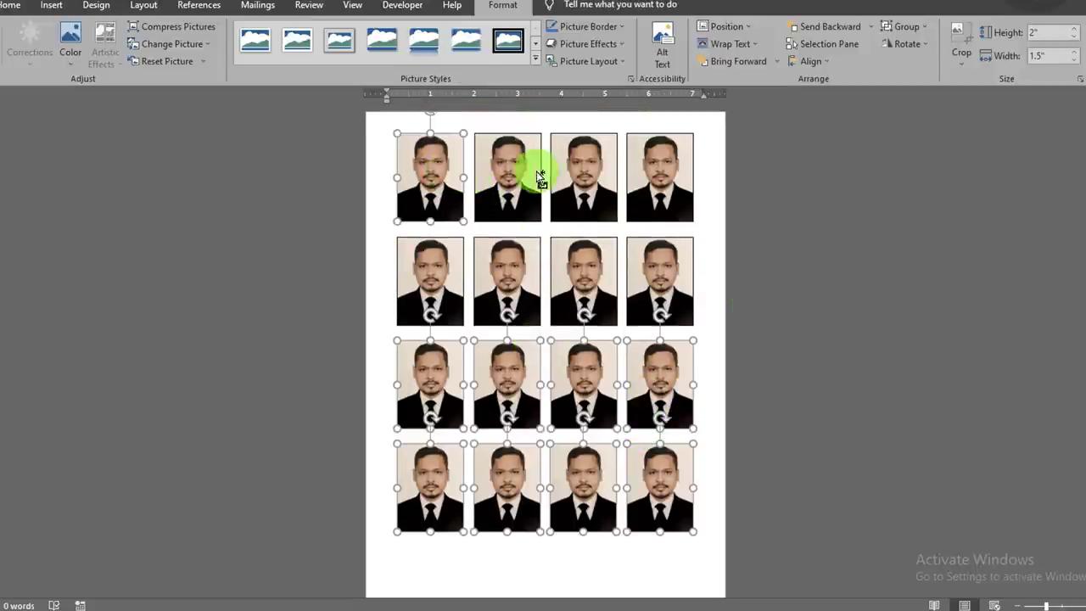
pyautogui.keyDown('ctrl'); pyautogui.click(533, 171); pyautogui.keyUp('ctrl')
pyautogui.keyDown('ctrl'); pyautogui.click(584, 173); pyautogui.keyUp('ctrl')
pyautogui.keyDown('ctrl'); pyautogui.click(638, 273); pyautogui.keyUp('ctrl')
pyautogui.keyDown('ctrl'); pyautogui.click(577, 272); pyautogui.keyUp('ctrl')
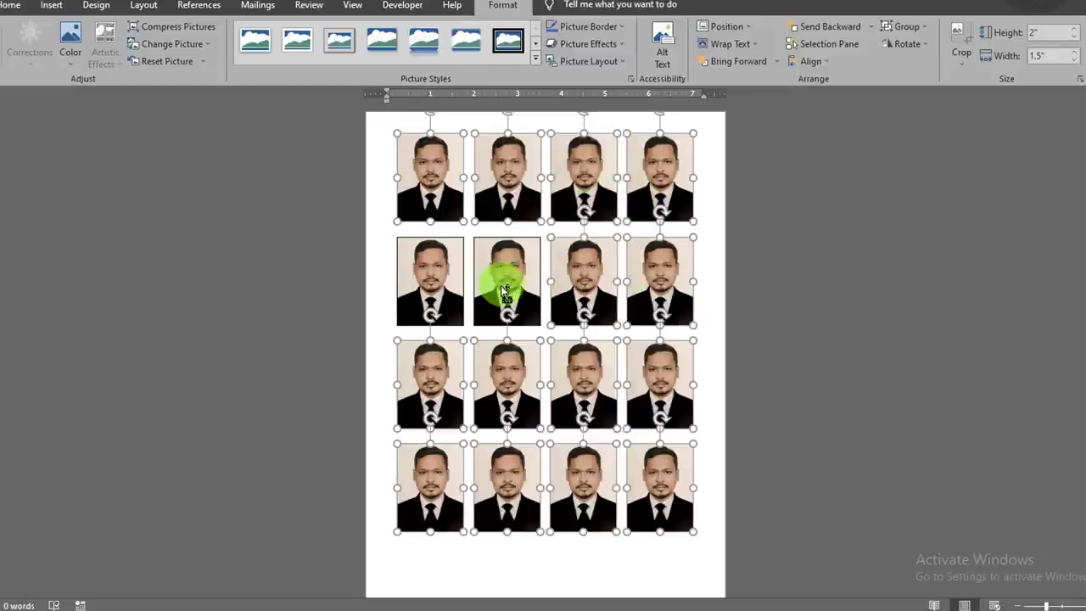
pyautogui.keyDown('ctrl'); pyautogui.click(507, 285); pyautogui.keyUp('ctrl')
pyautogui.keyDown('ctrl'); pyautogui.click(433, 288); pyautogui.keyUp('ctrl')
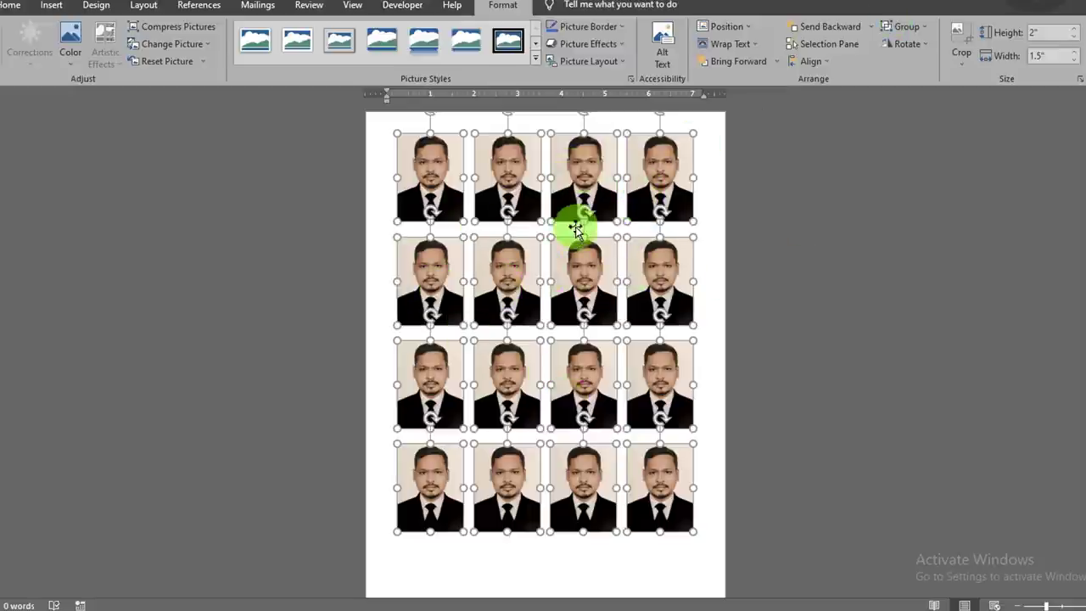
pyautogui.rightClick(584, 165)
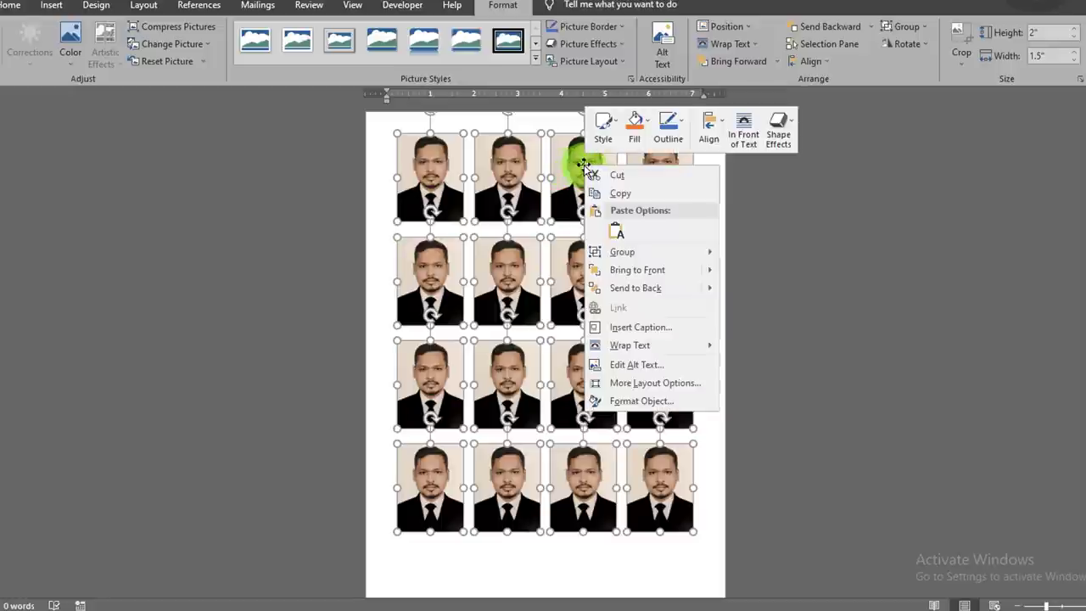
pyautogui.click(623, 256)
pyautogui.click(755, 254)
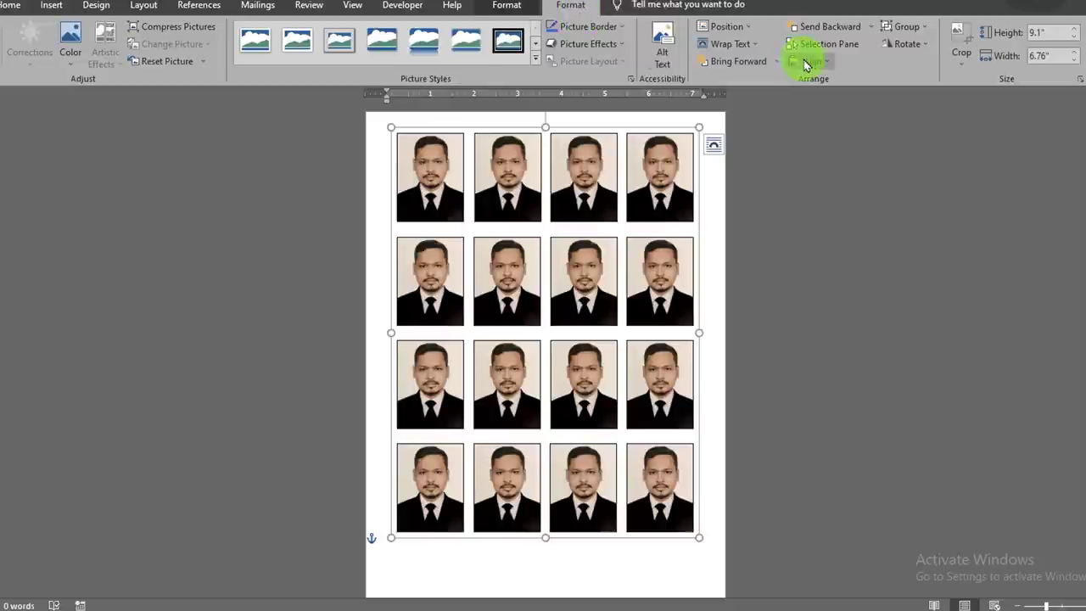
# Apply Align to Margin and Align Middle to the photo group, then deselect it
pyautogui.click(807, 63)
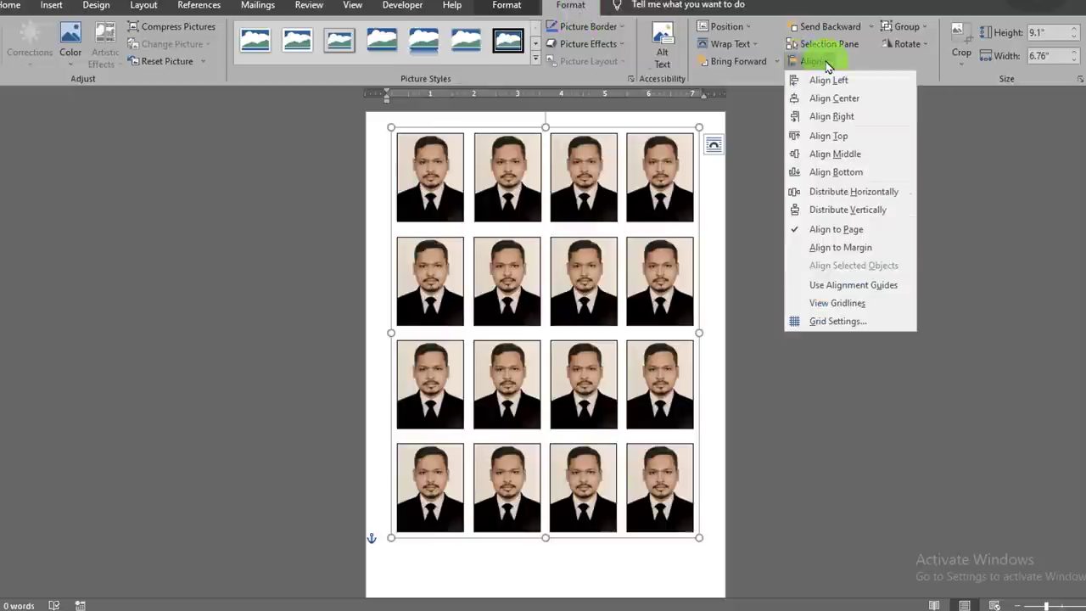
pyautogui.click(861, 248)
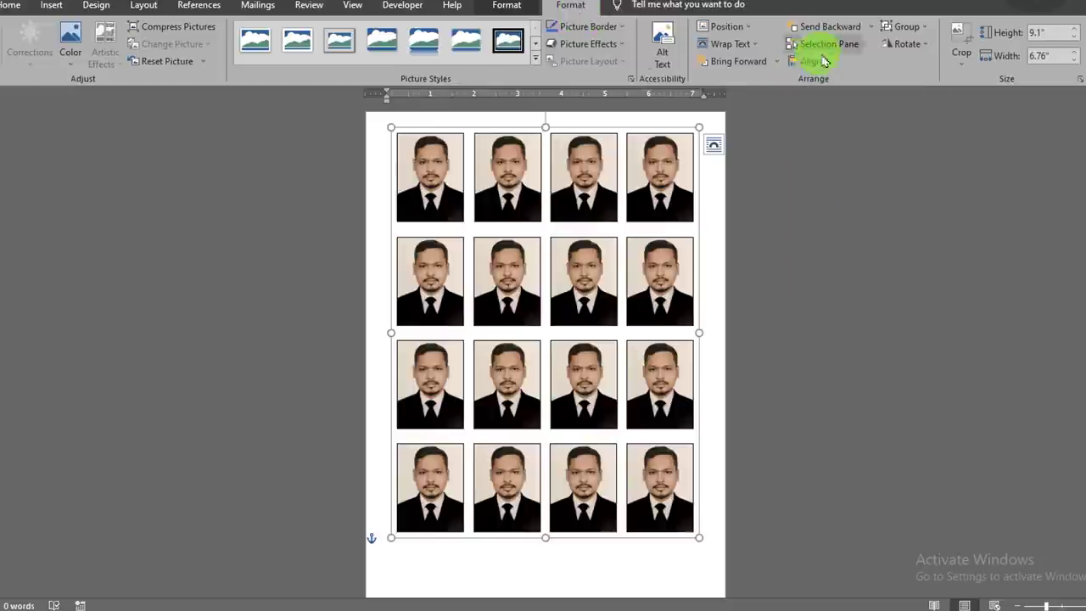
pyautogui.click(810, 61)
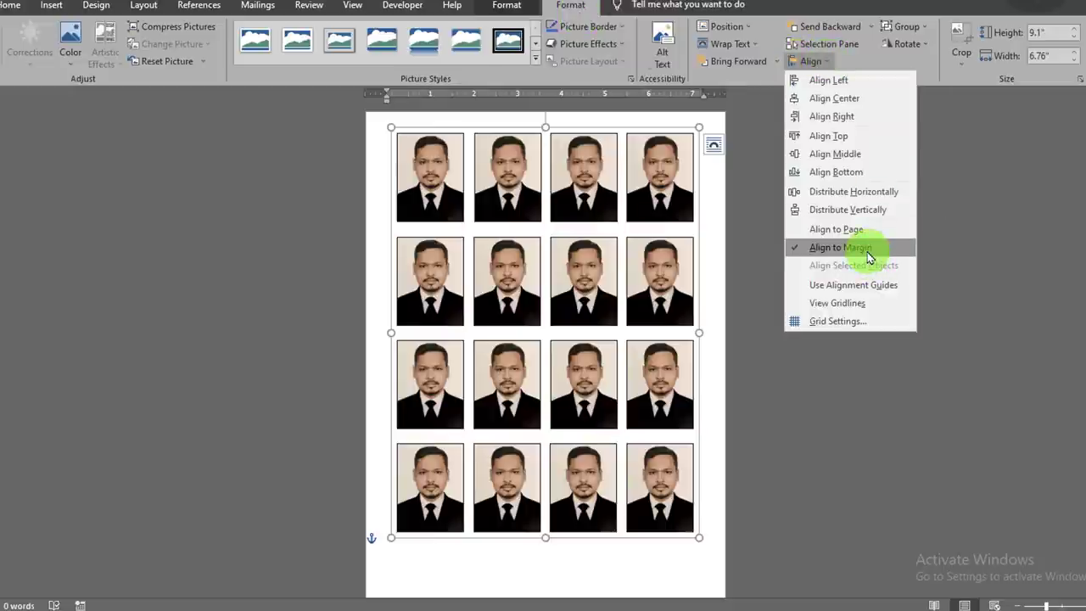
pyautogui.click(858, 163)
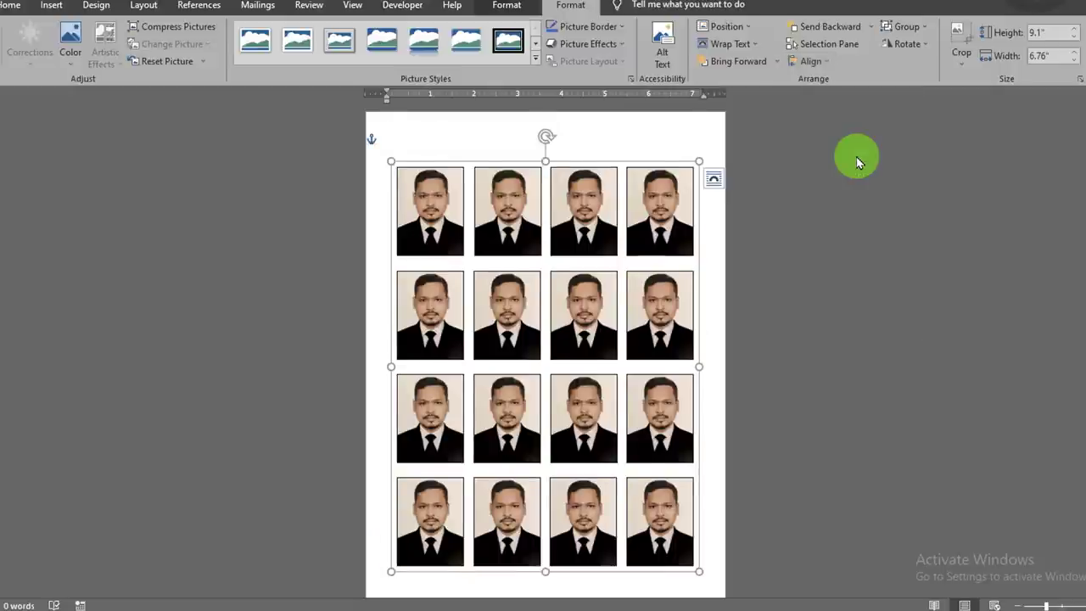
pyautogui.scroll(-1, 848, 174)
pyautogui.scroll(1, 841, 199)
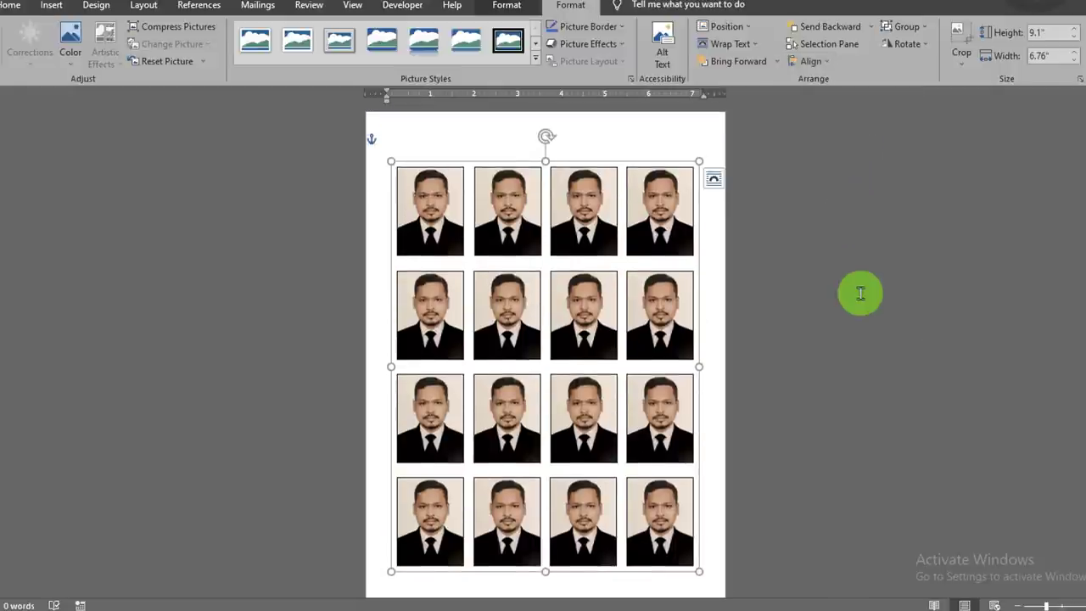
pyautogui.click(861, 293)
pyautogui.scroll(-1, 894, 366)
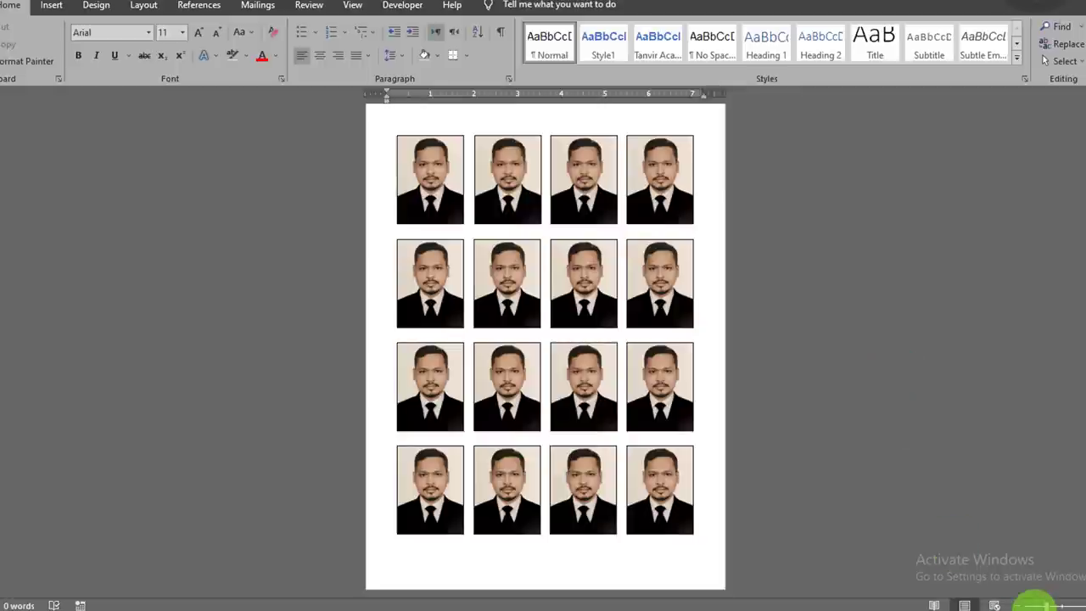
# Show the full sixteen-photo A4 page with One Page view, then go to the File backstage
pyautogui.click(355, 7)
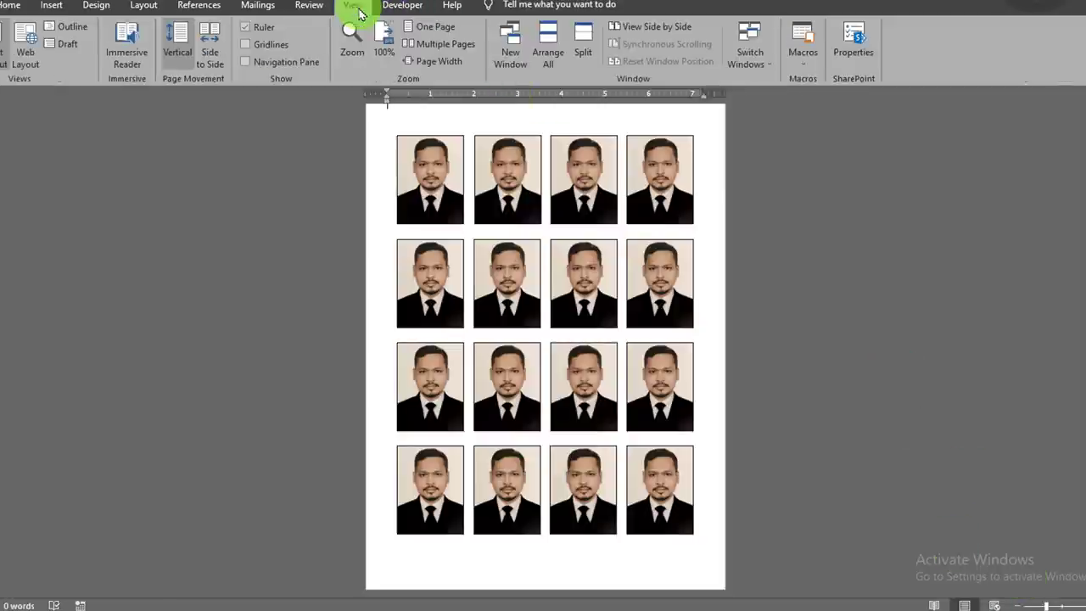
pyautogui.click(421, 35)
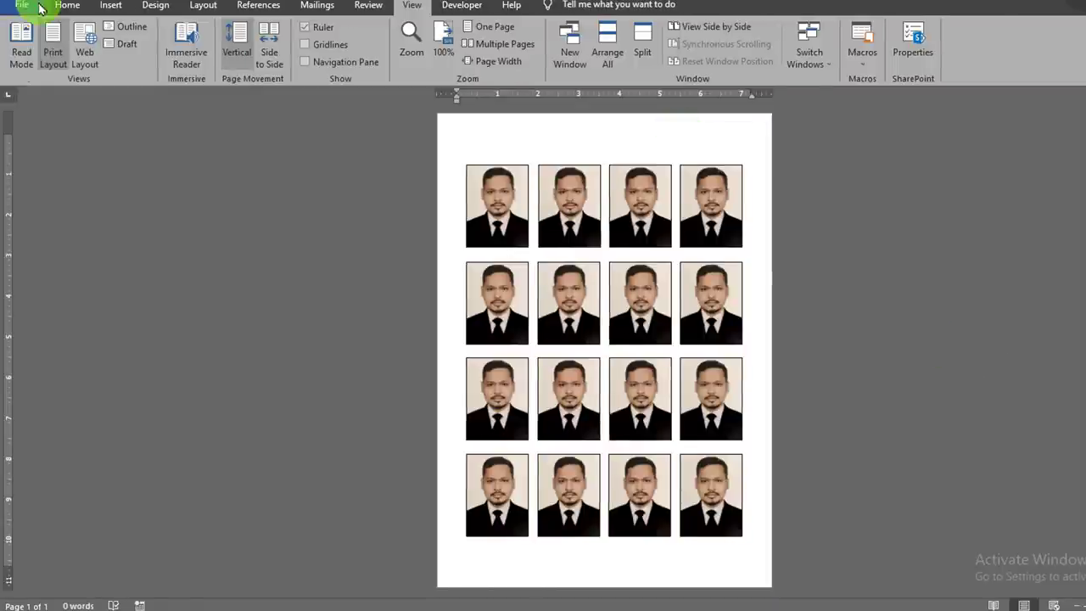
pyautogui.click(24, 6)
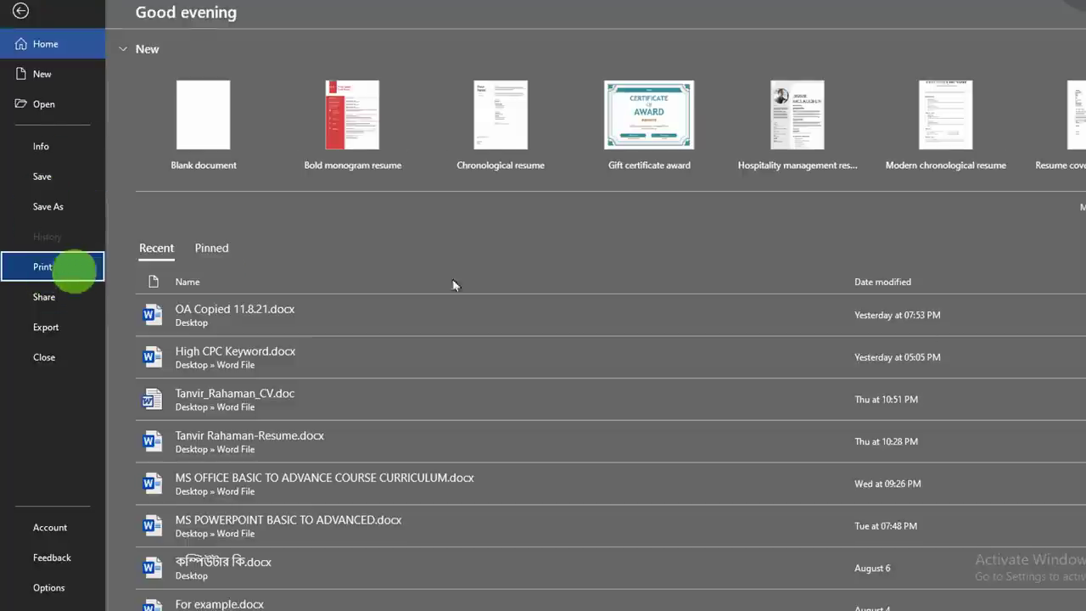
# Open the Print screen to preview the sixteen-photo A4 page
pyautogui.click(75, 268)
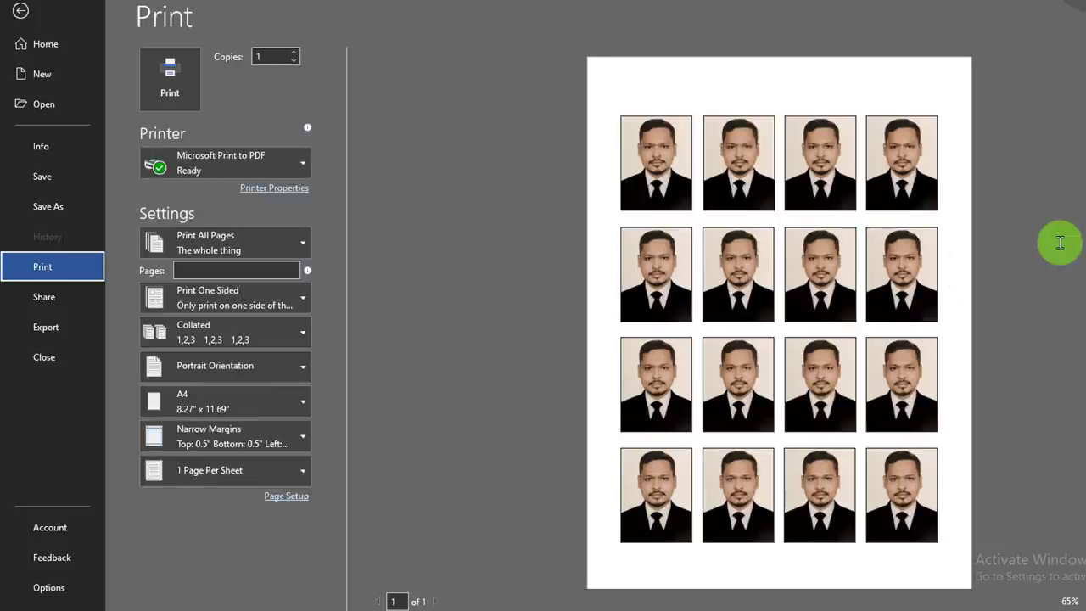